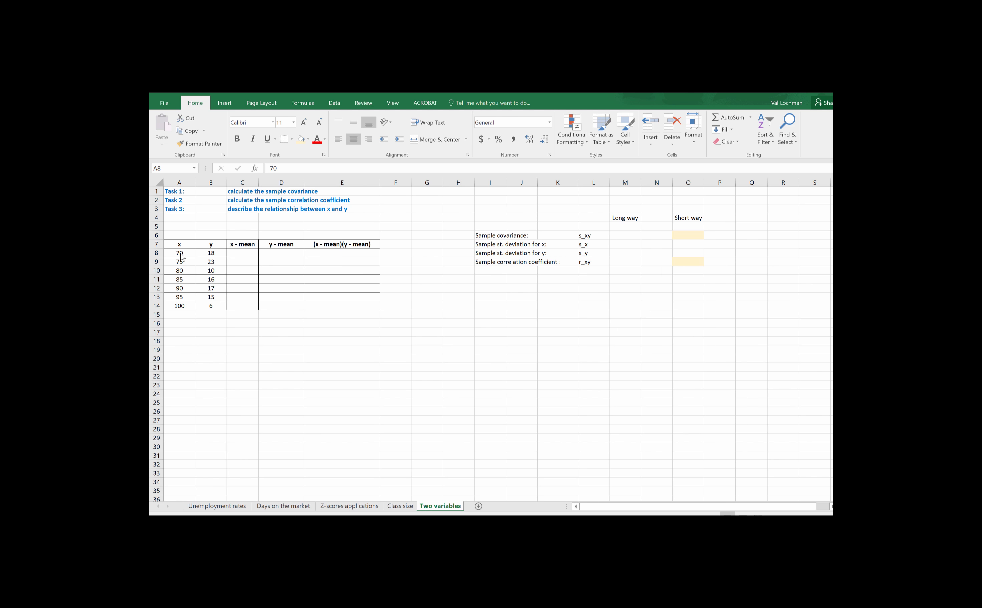
{"action": "key", "text": "ctrl+shift+Down"}
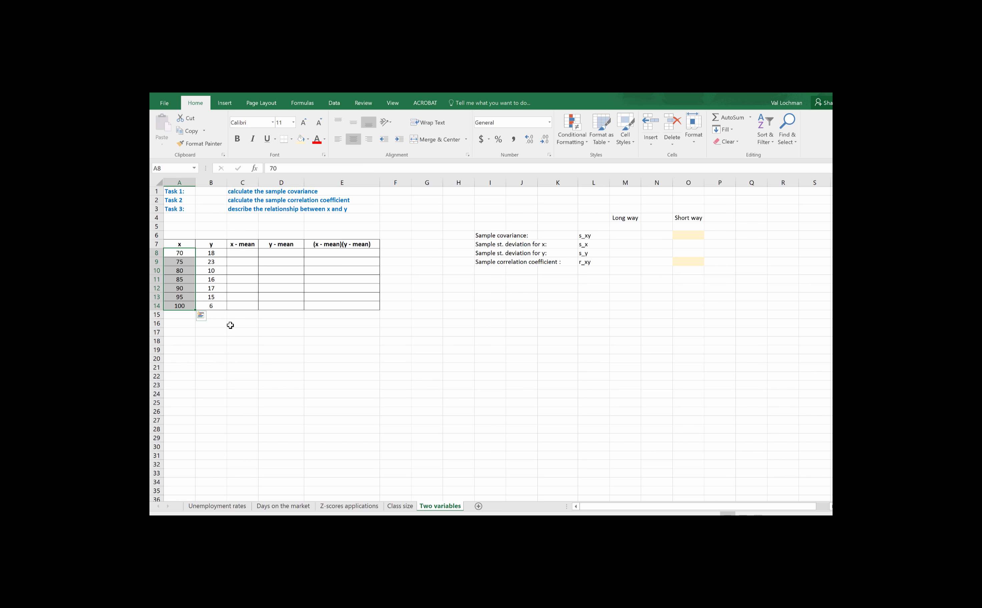
{"action": "left_click", "coordinate": [211, 324]}
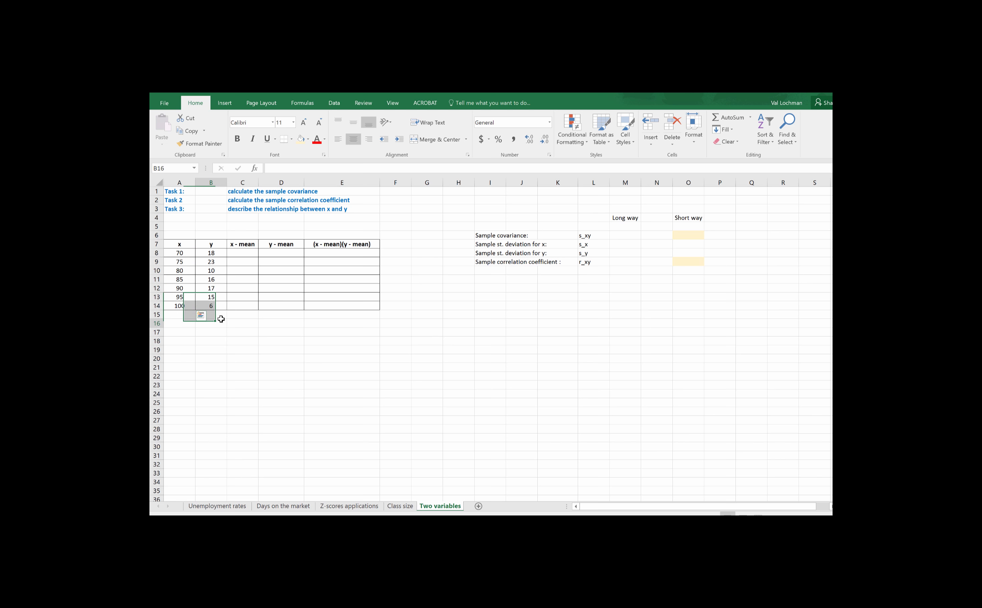
- Label the y column "demand" in B6 and the x column "price" in A6
{"action": "left_click", "coordinate": [212, 236]}
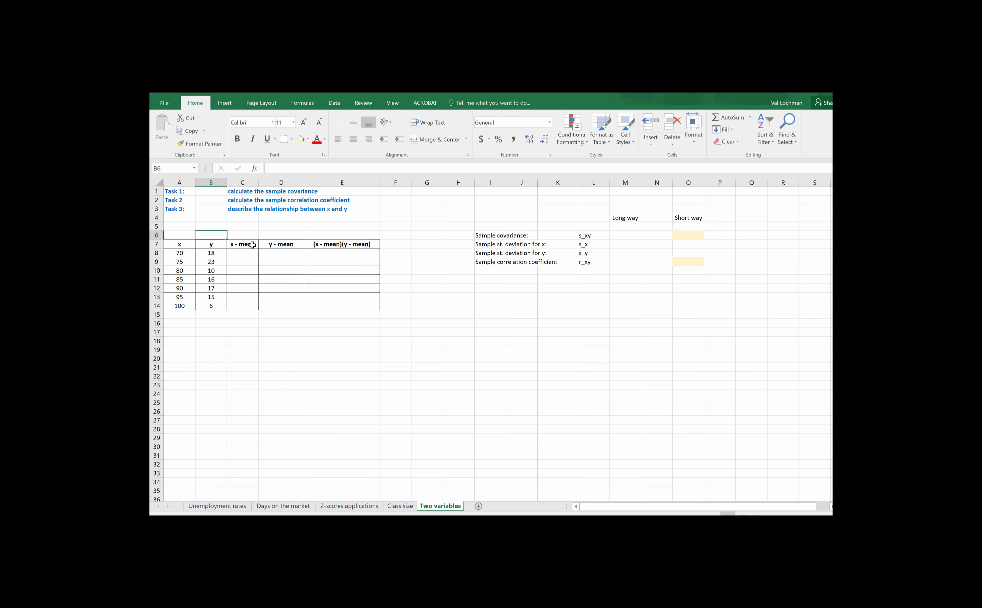
{"action": "type", "text": "demand"}
{"action": "left_click", "coordinate": [182, 236]}
{"action": "type", "text": "p"}
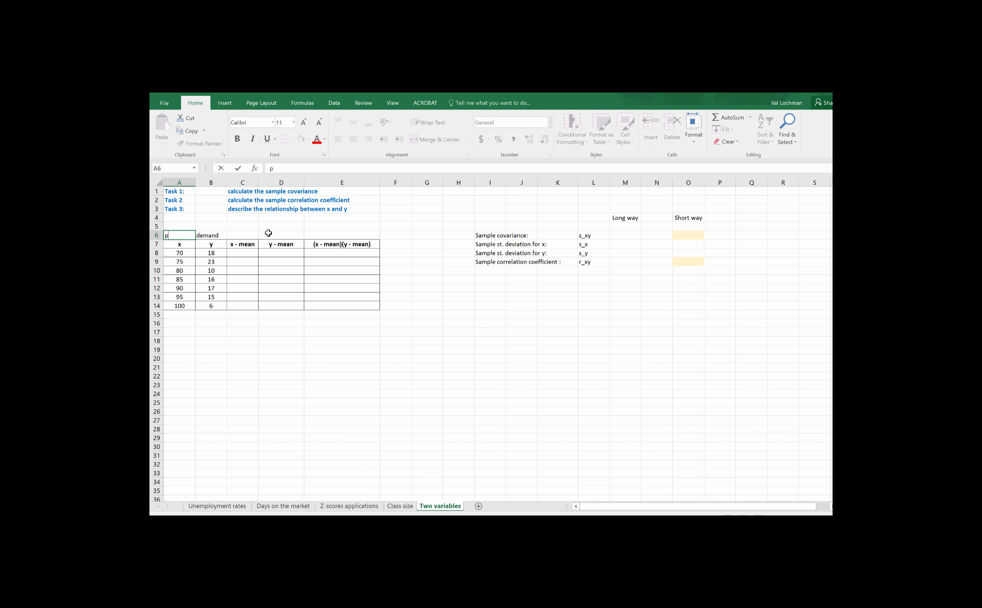
{"action": "type", "text": "rice"}
{"action": "left_click", "coordinate": [199, 297]}
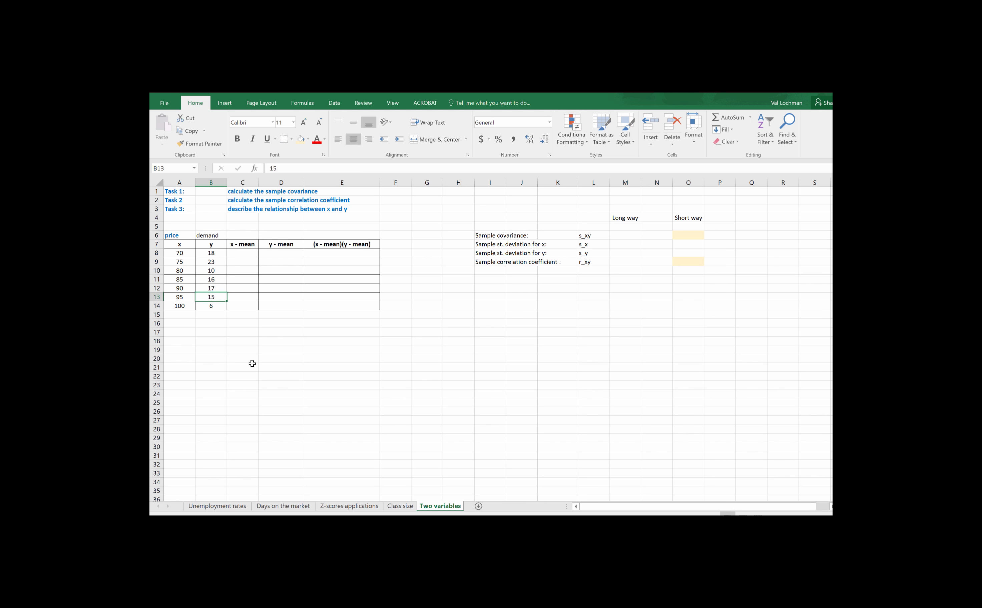
- Remove the bold formatting from the "price" label in A6 and make its font colour black
{"action": "left_click", "coordinate": [179, 238]}
{"action": "left_click", "coordinate": [237, 138]}
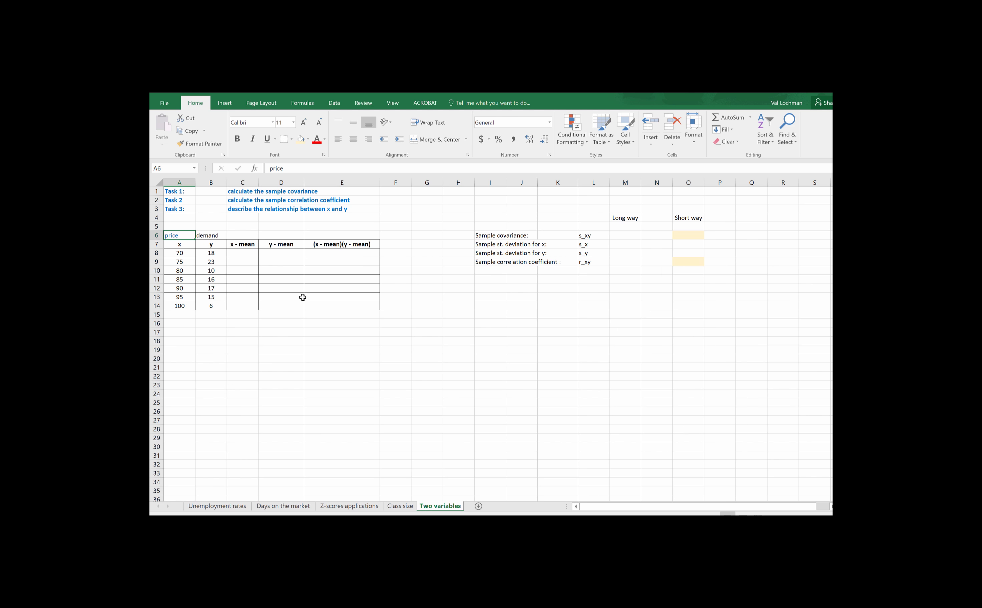
{"action": "left_click", "coordinate": [325, 139]}
{"action": "left_click", "coordinate": [321, 171]}
{"action": "left_click", "coordinate": [291, 315]}
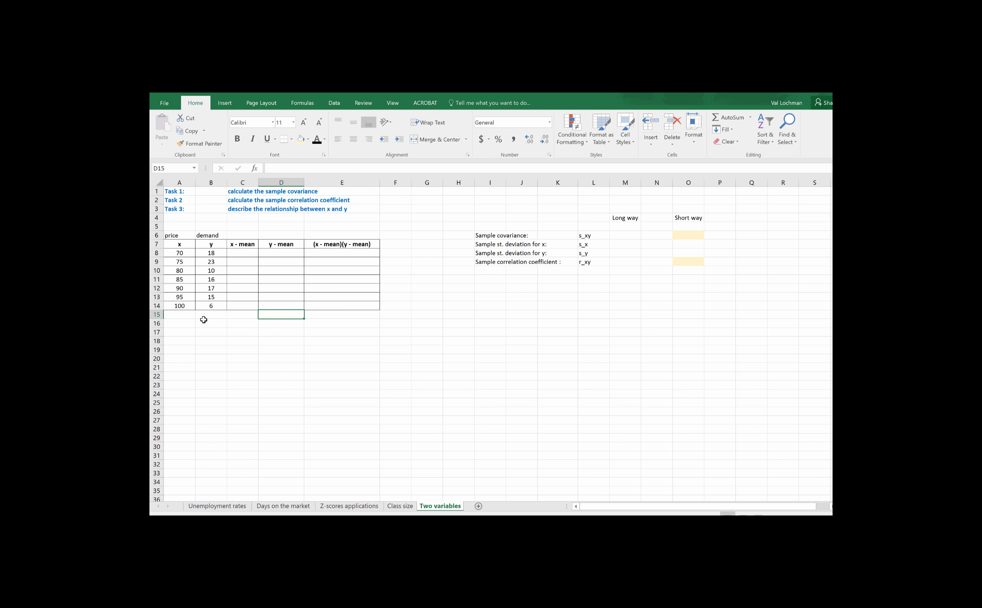
- Calculate the mean of the x values in A17 with an AVERAGE formula over A8:A14
{"action": "left_click", "coordinate": [185, 332]}
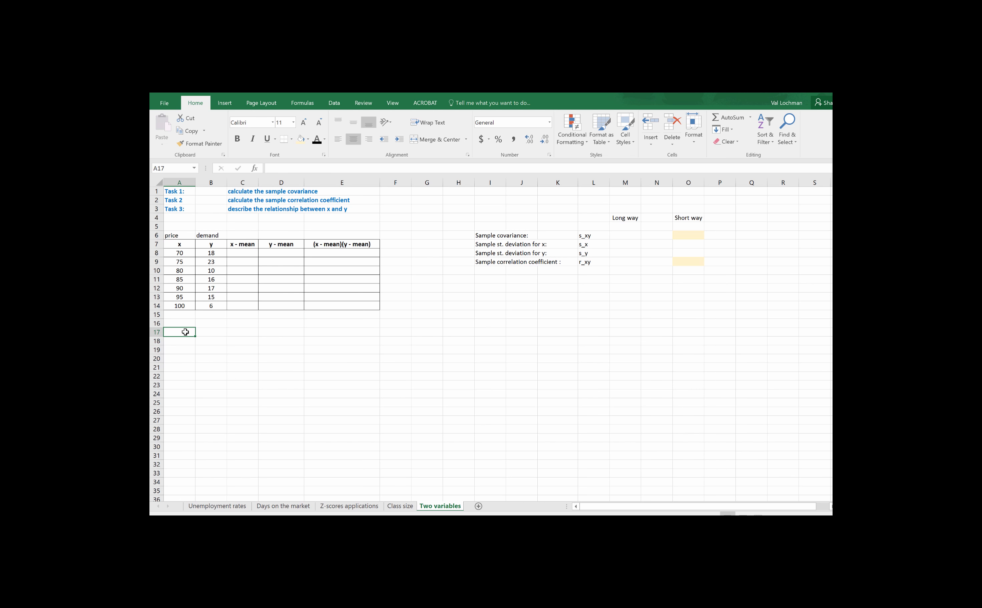
{"action": "type", "text": "=avera"}
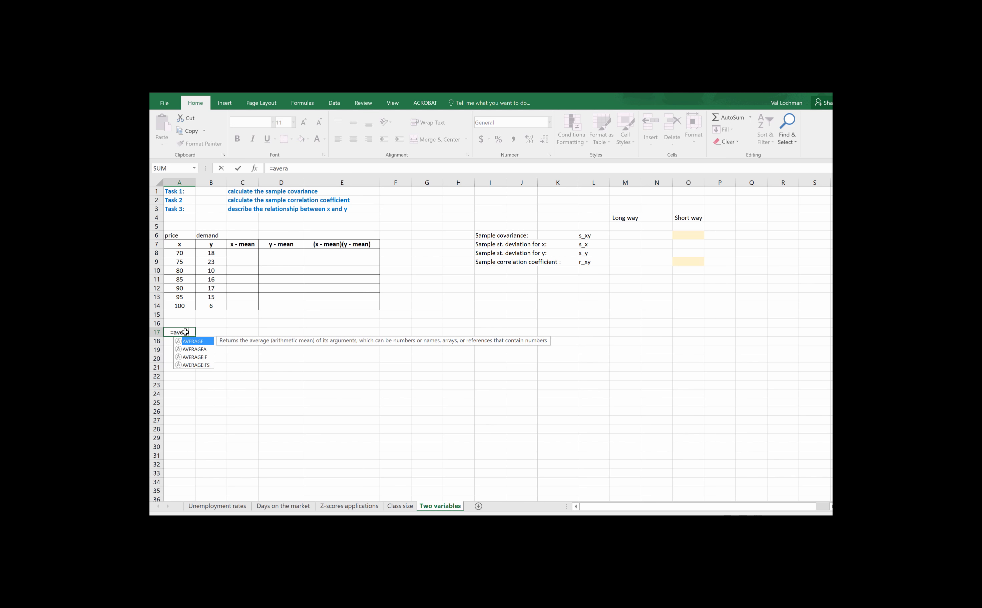
{"action": "type", "text": "ge"}
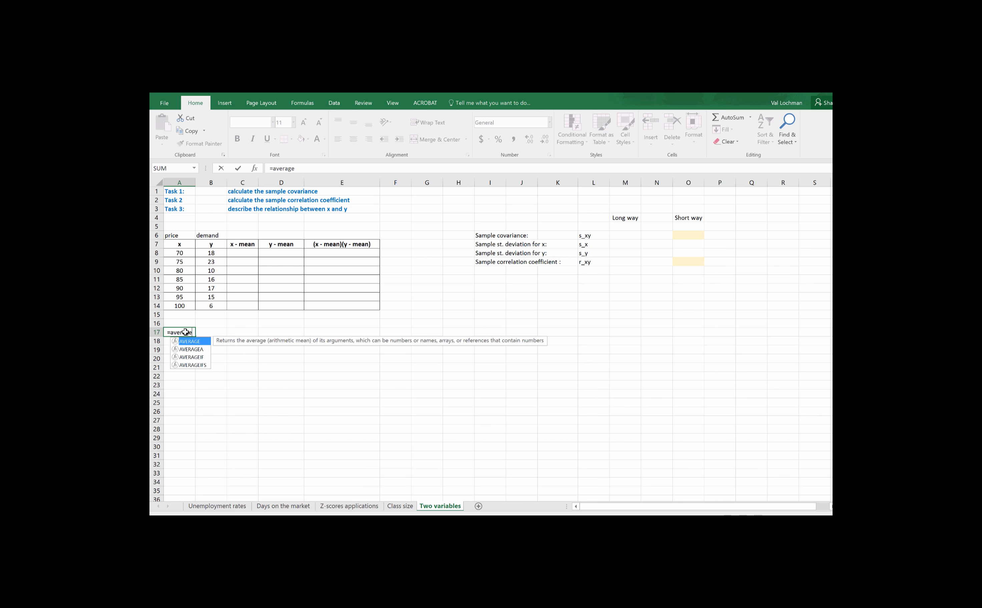
{"action": "type", "text": "("}
{"action": "left_click", "coordinate": [181, 253]}
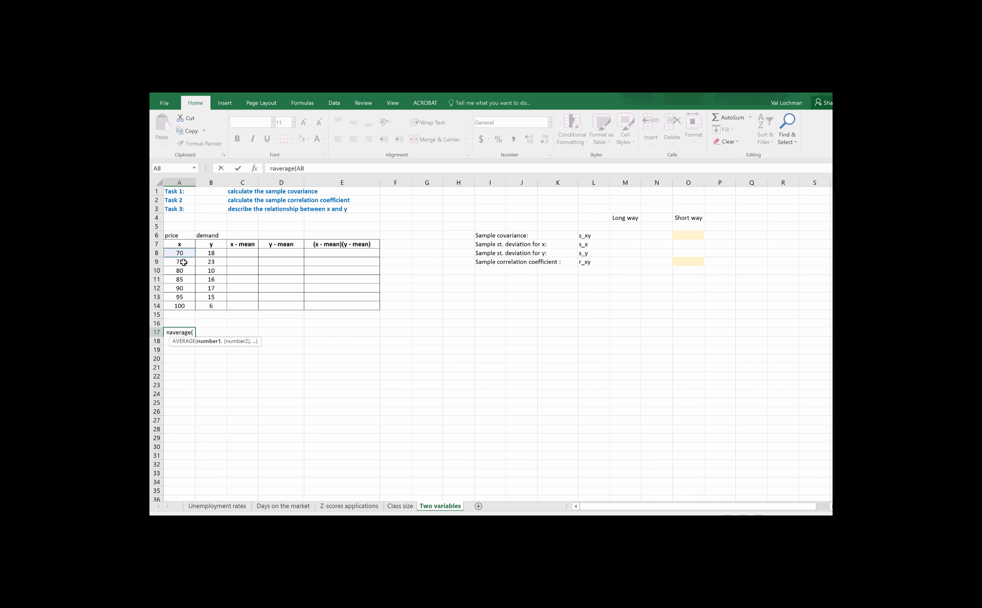
{"action": "left_click_drag", "start_coordinate": [183, 262], "coordinate": [178, 303]}
{"action": "key", "text": "Return"}
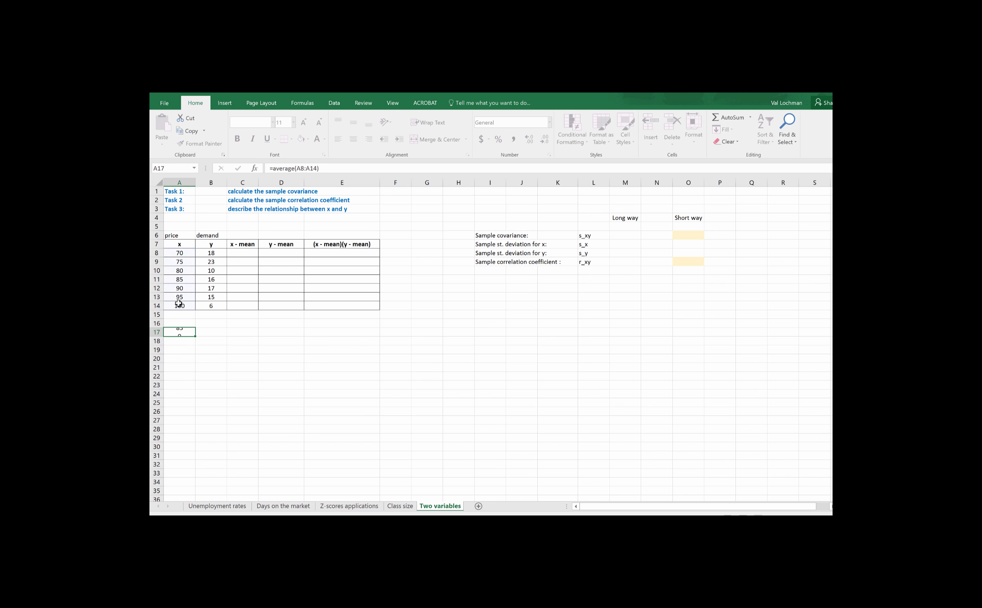
- Calculate the mean of the y values in B17 with an AVERAGE formula over B8:B14
{"action": "left_click", "coordinate": [209, 333]}
{"action": "type", "text": "="}
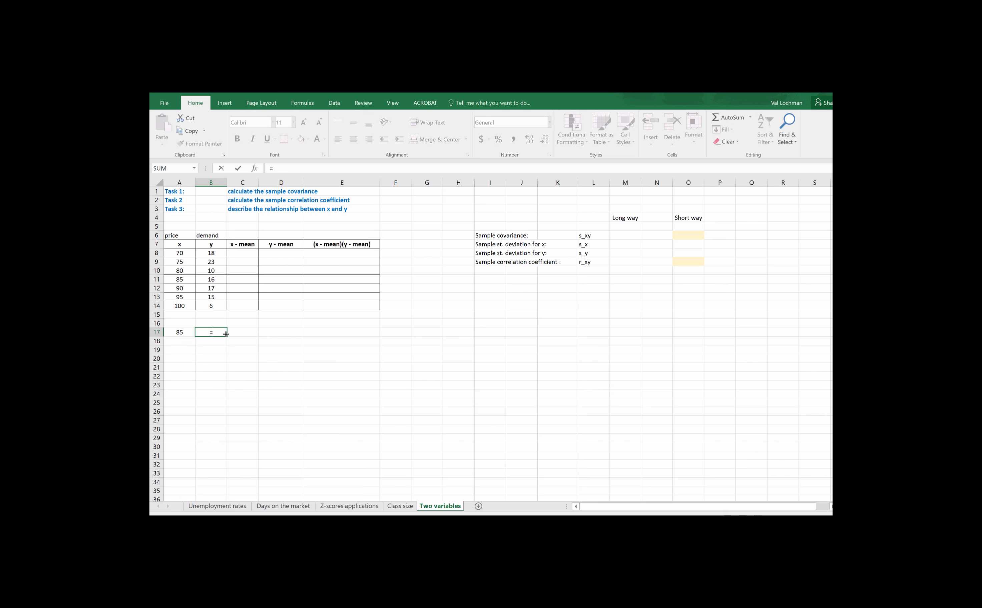
{"action": "type", "text": "average("}
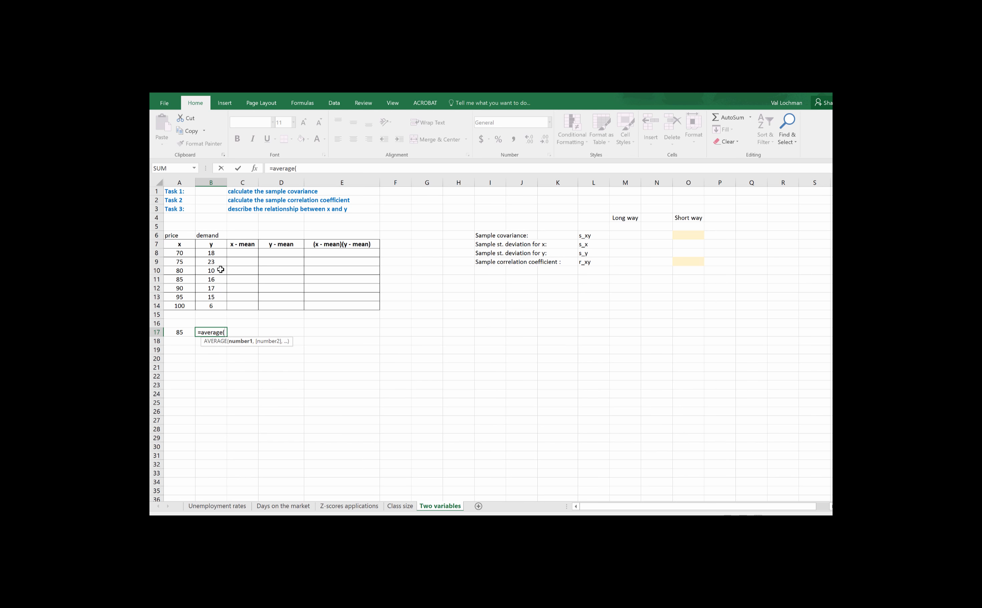
{"action": "left_click_drag", "start_coordinate": [219, 253], "coordinate": [216, 306]}
{"action": "type", "text": ")"}
{"action": "key", "text": "Return"}
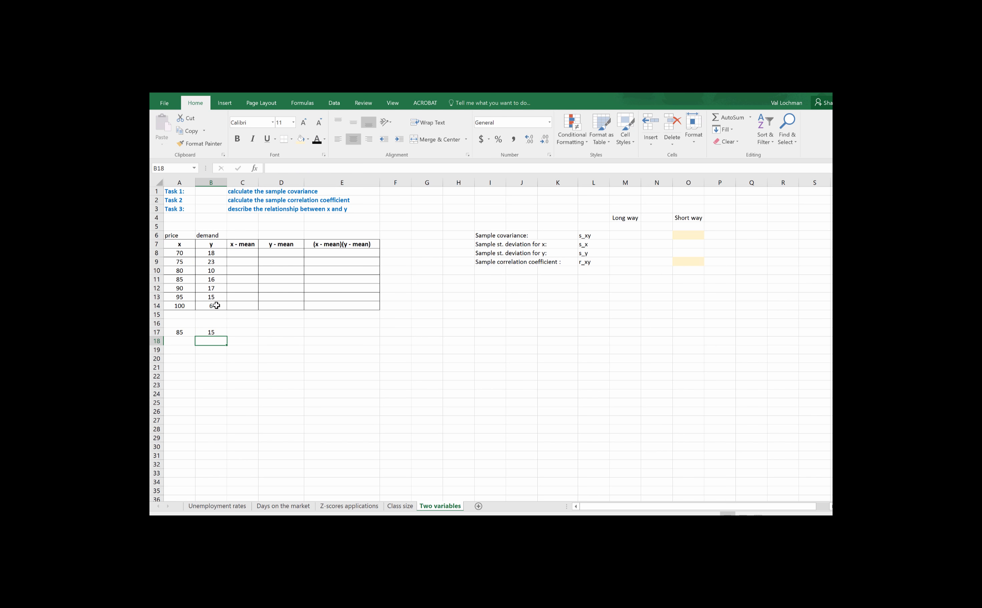
- Compute the x deviations from the mean with =A8-85 in C8 and fill the formula down to C14
{"action": "left_click", "coordinate": [248, 252]}
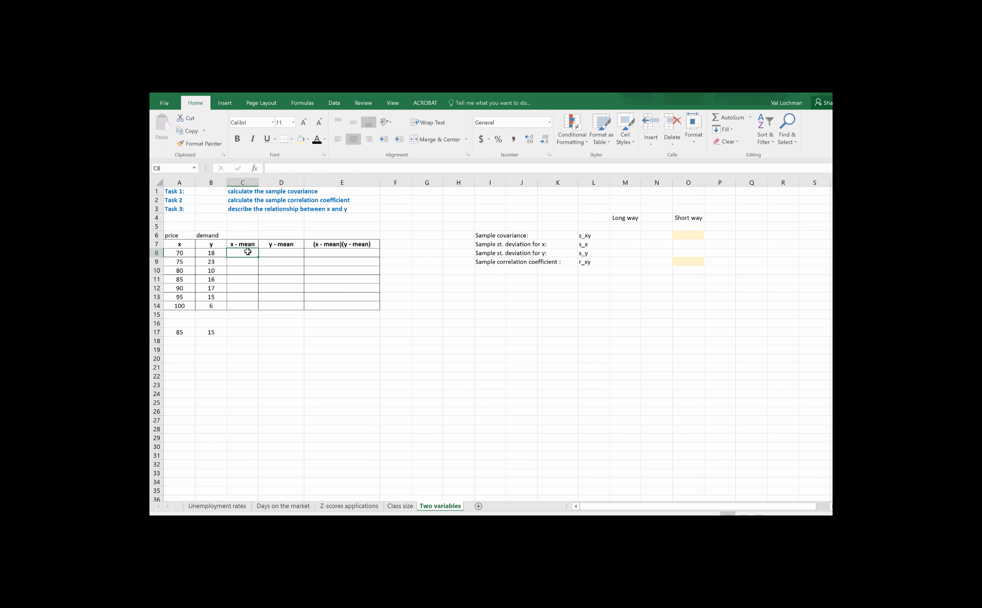
{"action": "type", "text": "="}
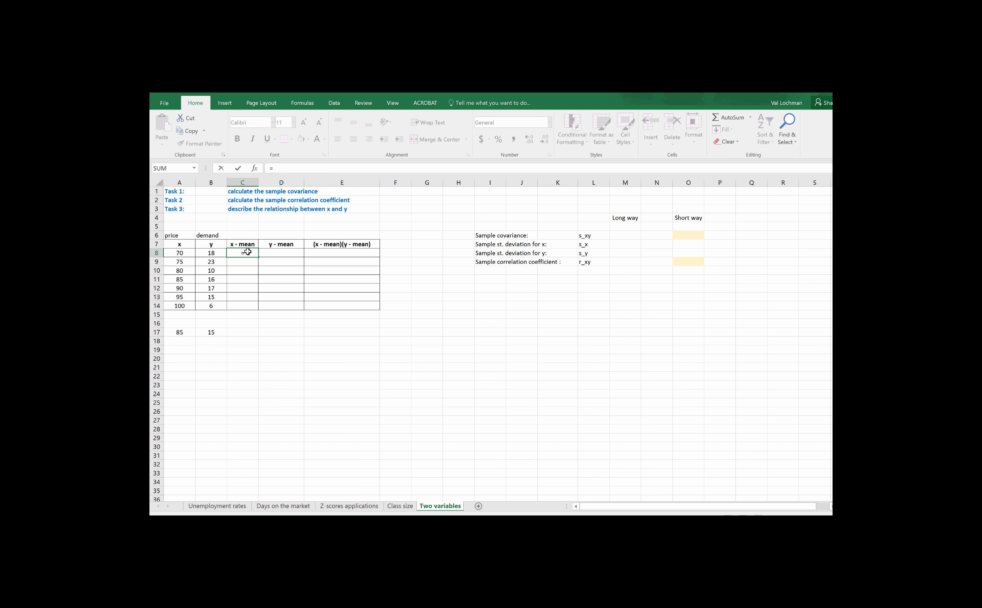
{"action": "left_click", "coordinate": [185, 254]}
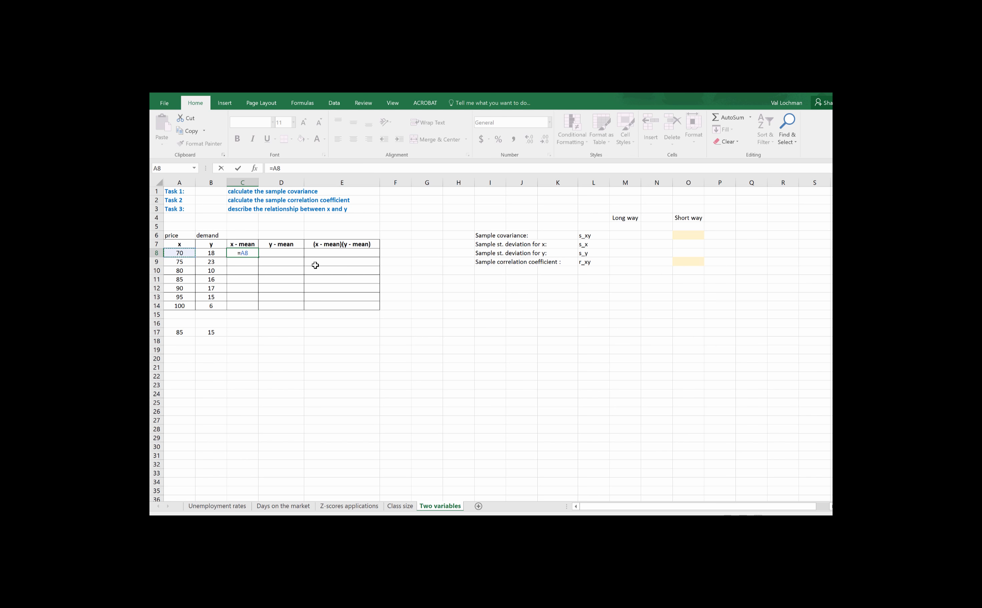
{"action": "type", "text": "-85"}
{"action": "key", "text": "Return"}
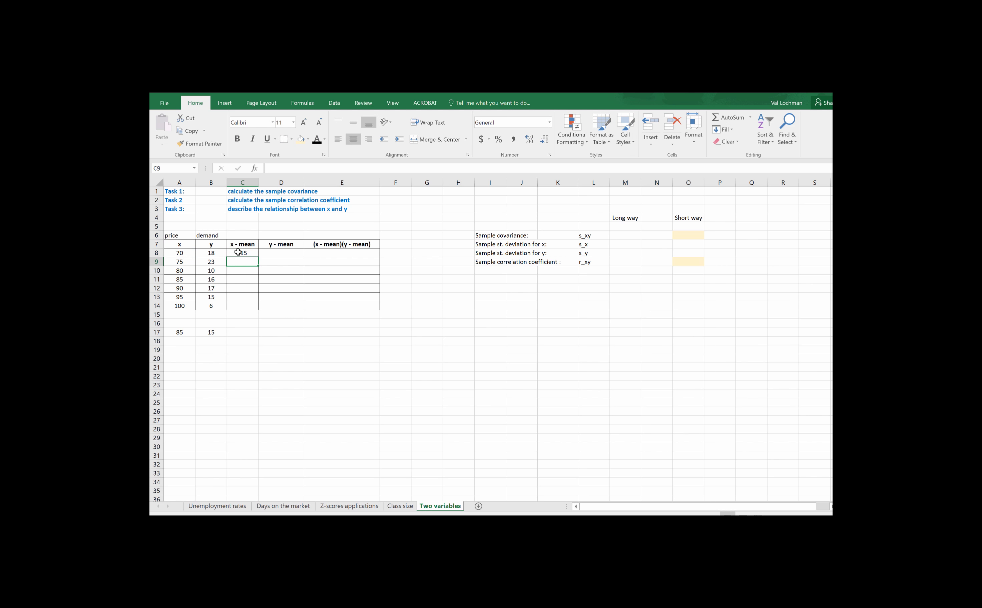
{"action": "left_click", "coordinate": [251, 254]}
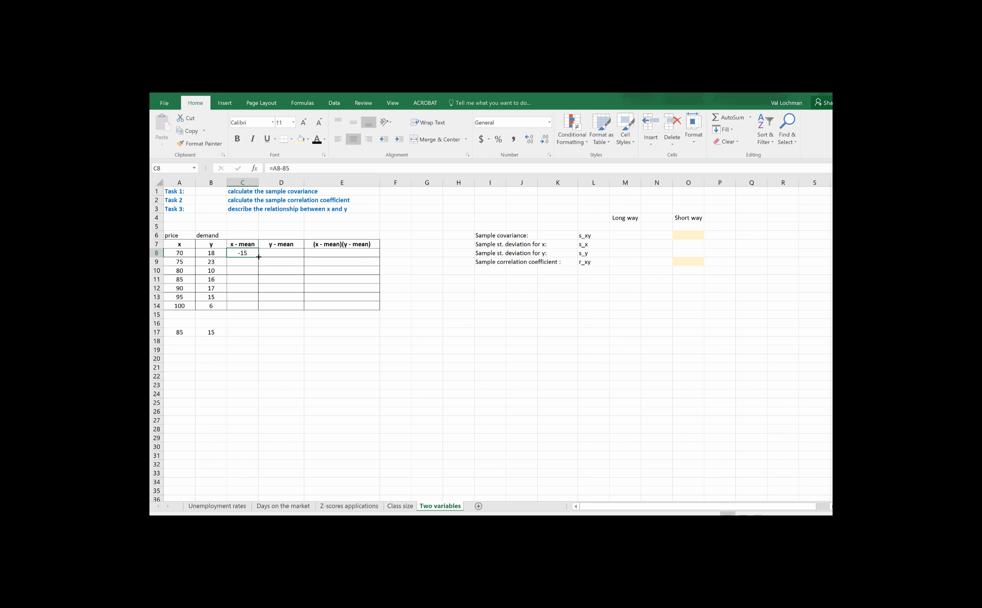
{"action": "left_click_drag", "start_coordinate": [258, 258], "coordinate": [255, 313]}
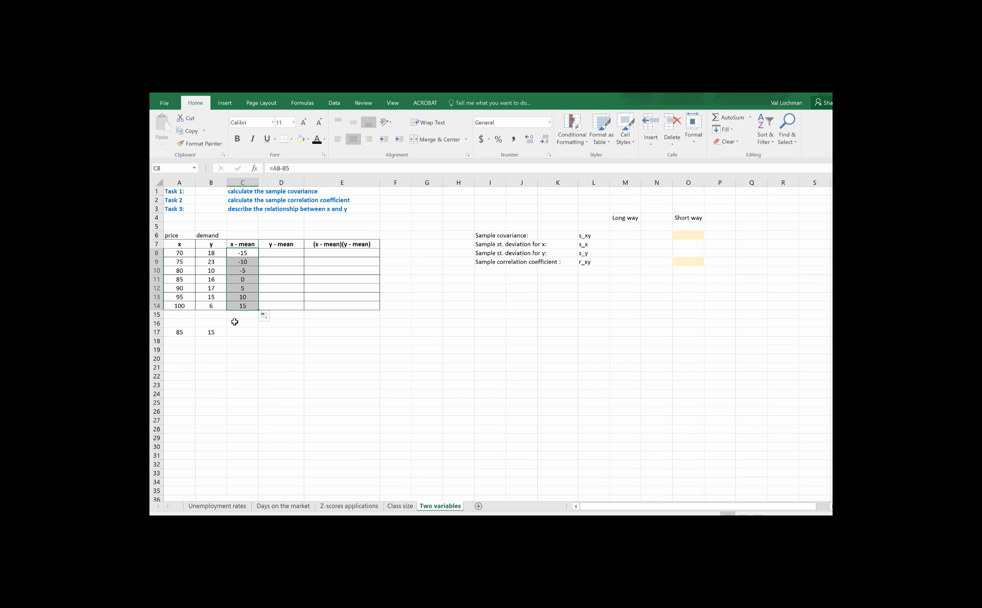
- Compute the y deviations from the mean with =B8-15 in D8 and fill the formula down to D14
{"action": "left_click", "coordinate": [286, 252]}
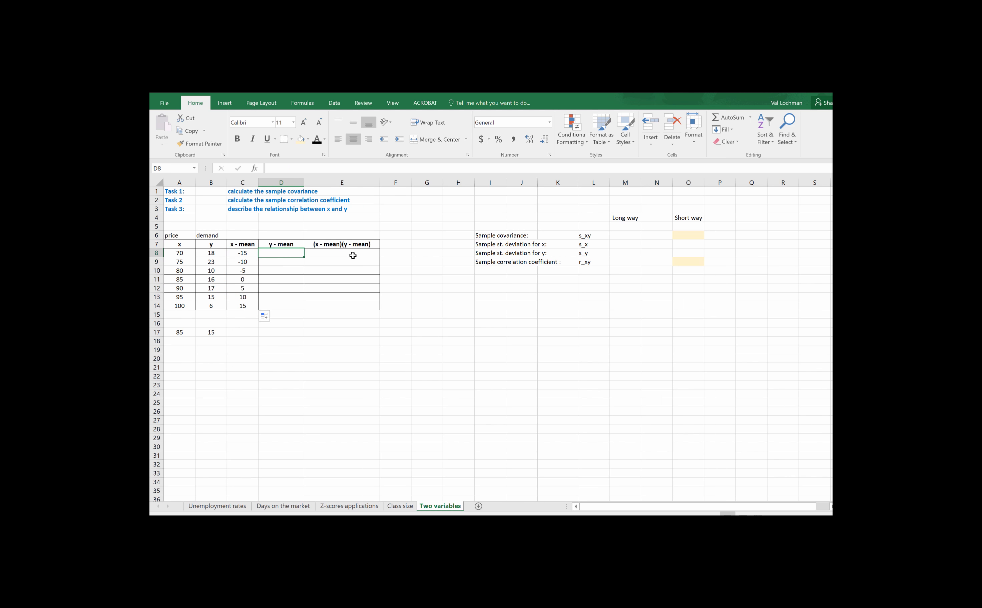
{"action": "type", "text": "="}
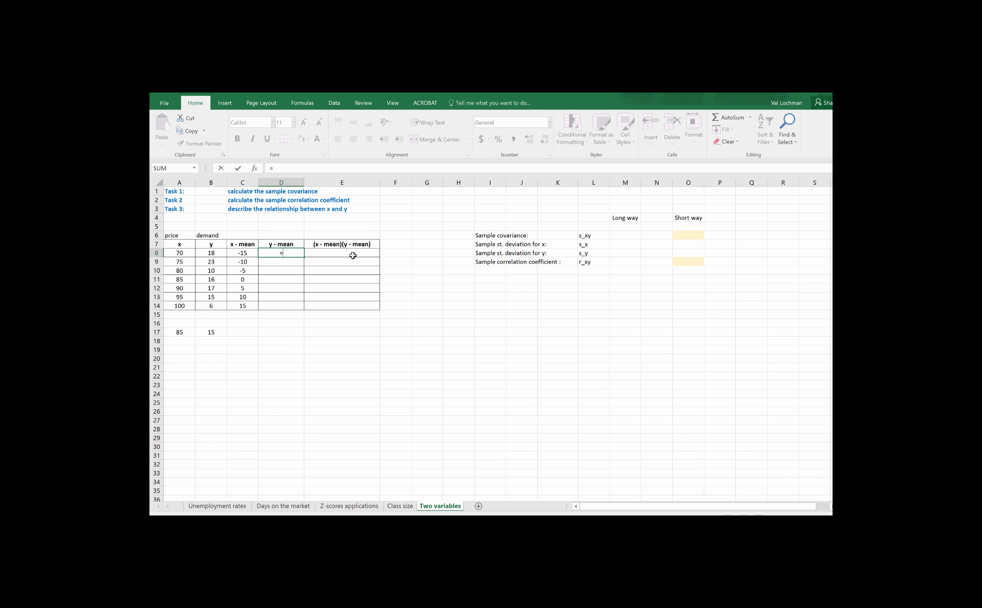
{"action": "left_click", "coordinate": [219, 253]}
{"action": "type", "text": "-15"}
{"action": "key", "text": "Return"}
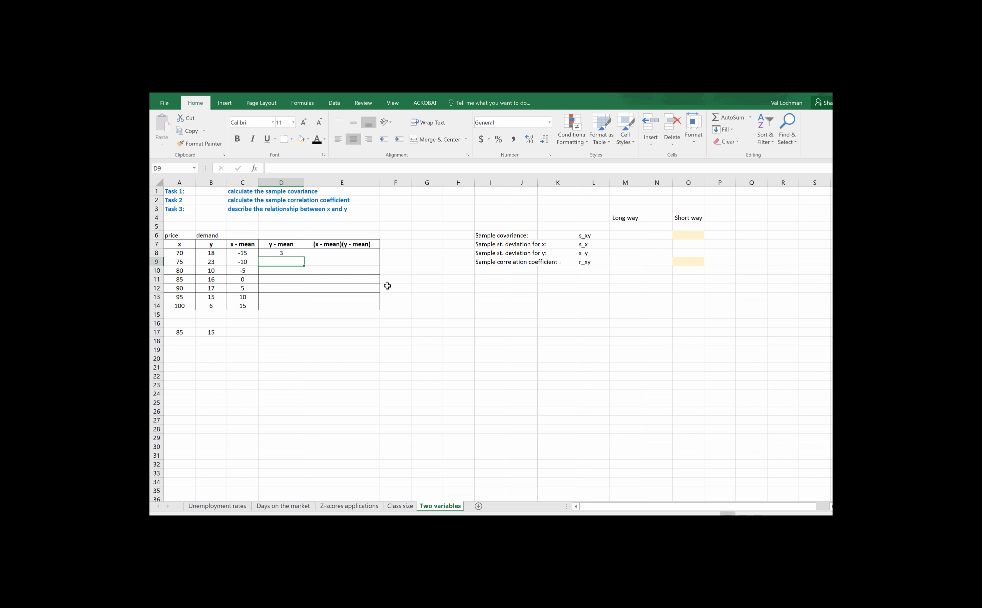
{"action": "left_click", "coordinate": [300, 255]}
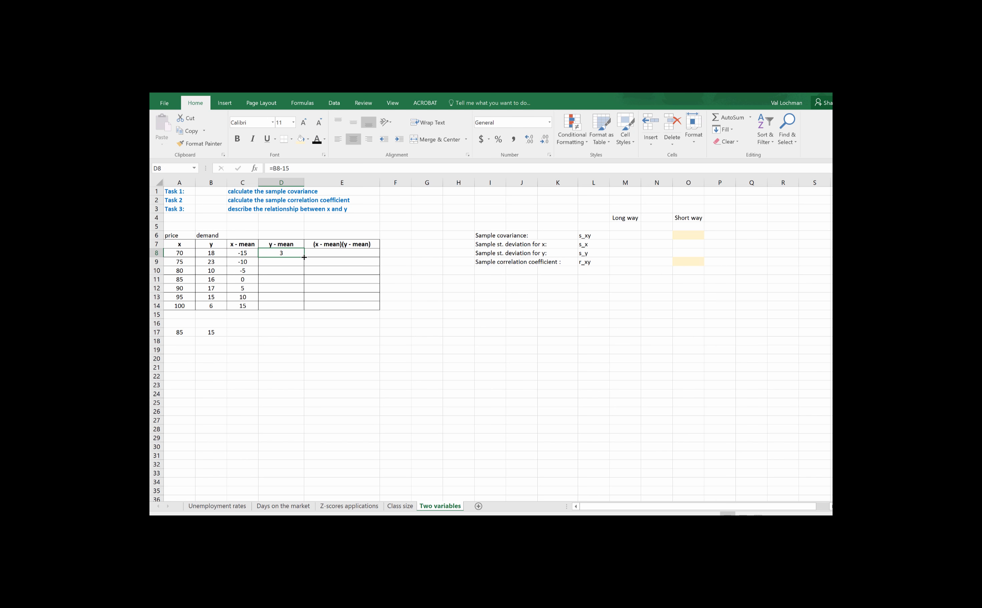
{"action": "left_click_drag", "start_coordinate": [301, 256], "coordinate": [302, 307]}
{"action": "key", "text": "ctrl+d"}
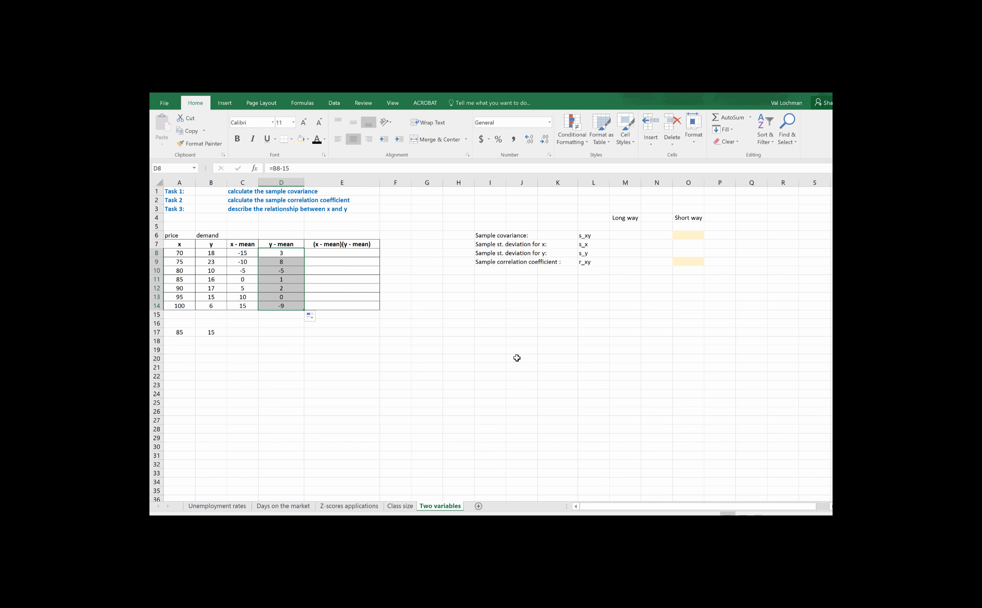
- Multiply the x and y deviations with =C8*D8 in E8 and fill the formula down to E14
{"action": "left_click", "coordinate": [351, 252]}
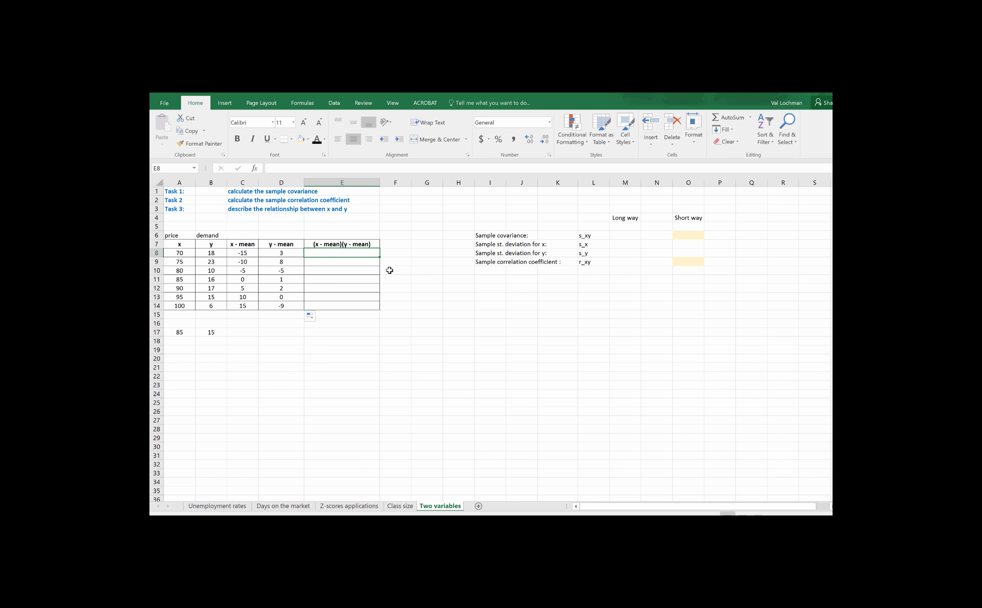
{"action": "type", "text": "="}
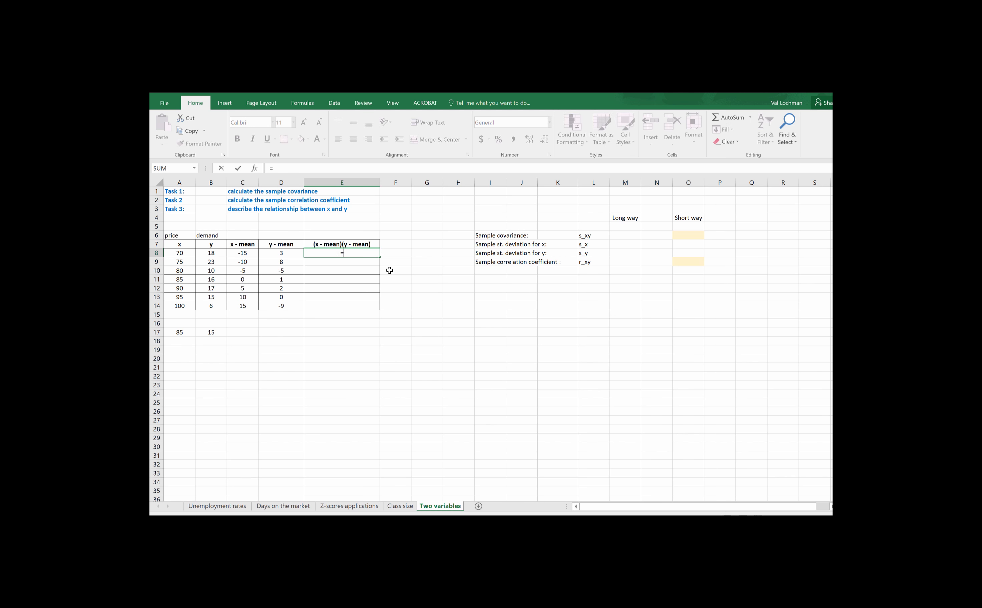
{"action": "left_click", "coordinate": [241, 254]}
{"action": "type", "text": "*"}
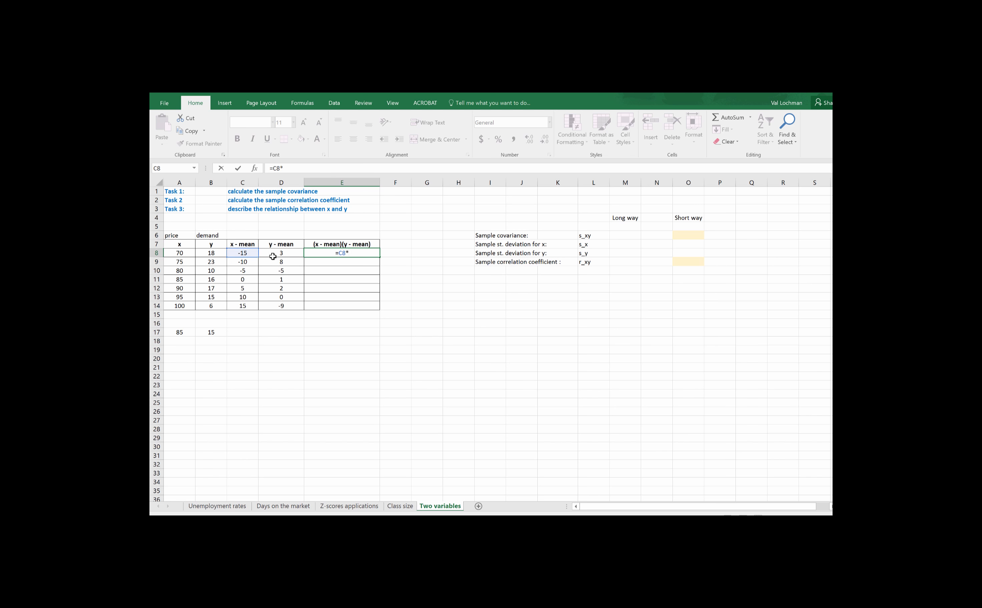
{"action": "left_click", "coordinate": [273, 256]}
{"action": "key", "text": "Return"}
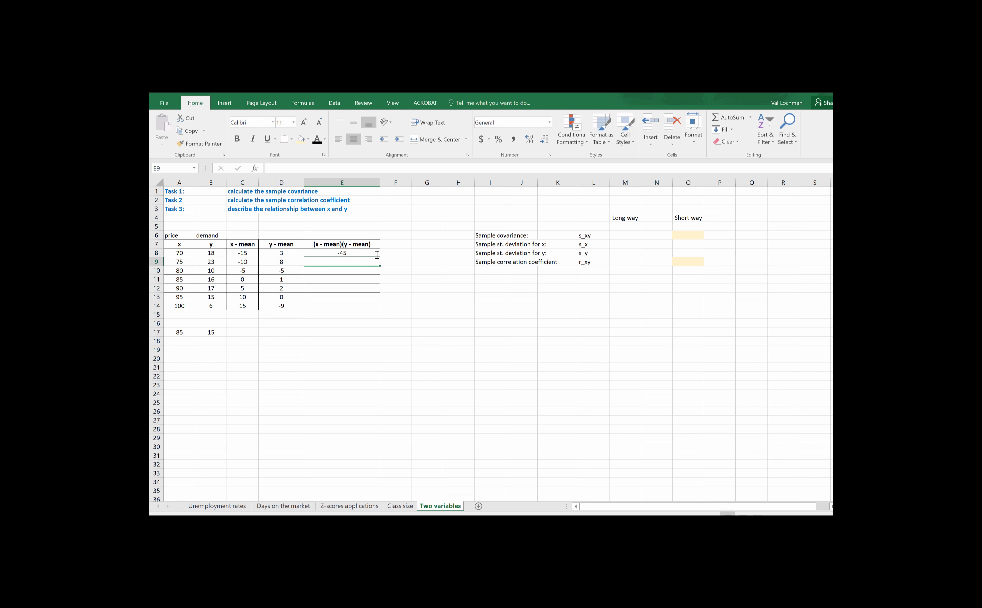
{"action": "left_click", "coordinate": [357, 253]}
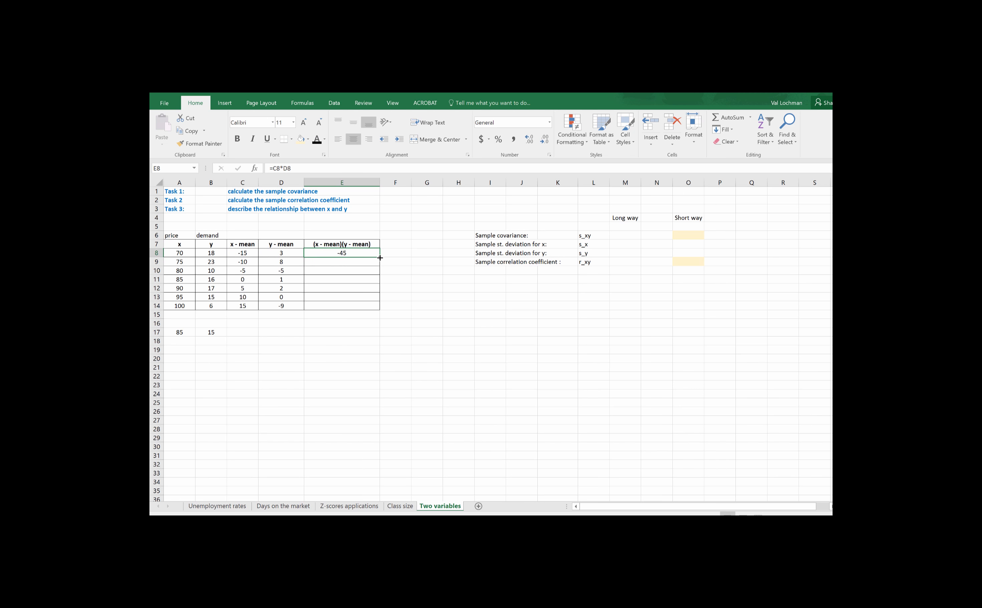
{"action": "left_click_drag", "start_coordinate": [377, 259], "coordinate": [378, 309]}
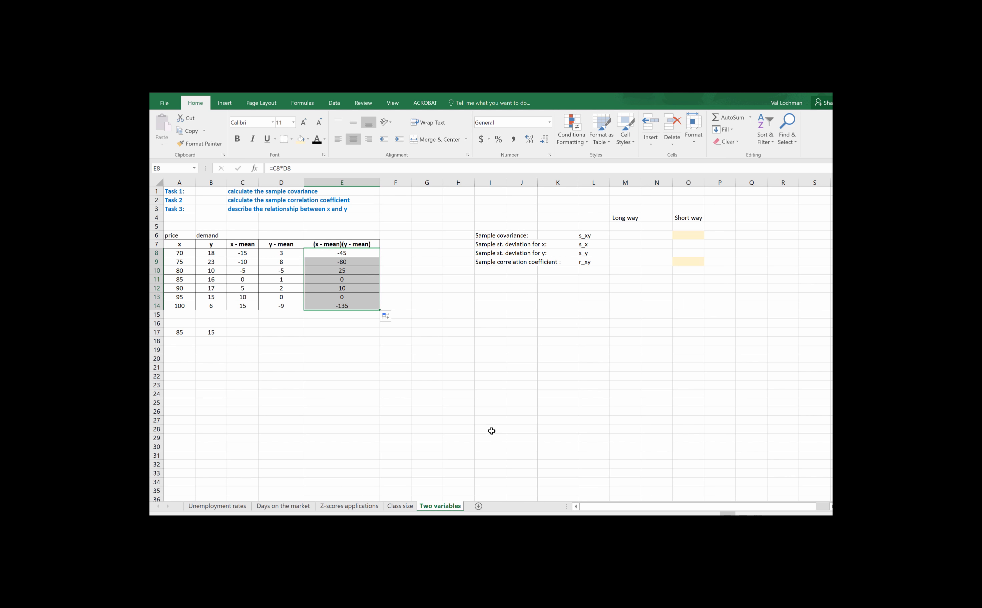
- Total the products of the x and y deviations in E17 with a SUM formula over E8:E14
{"action": "left_click", "coordinate": [355, 333]}
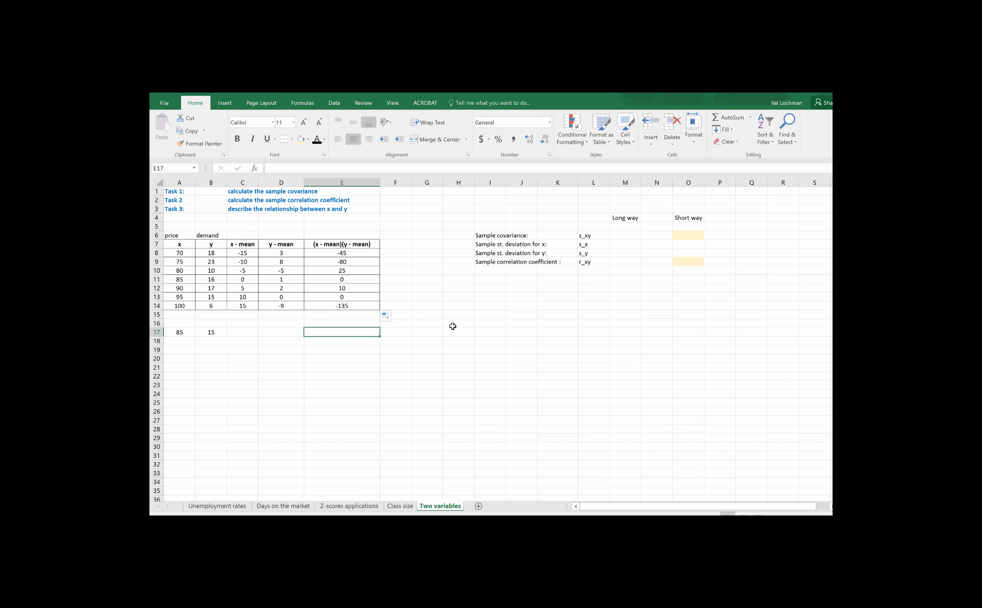
{"action": "type", "text": "="}
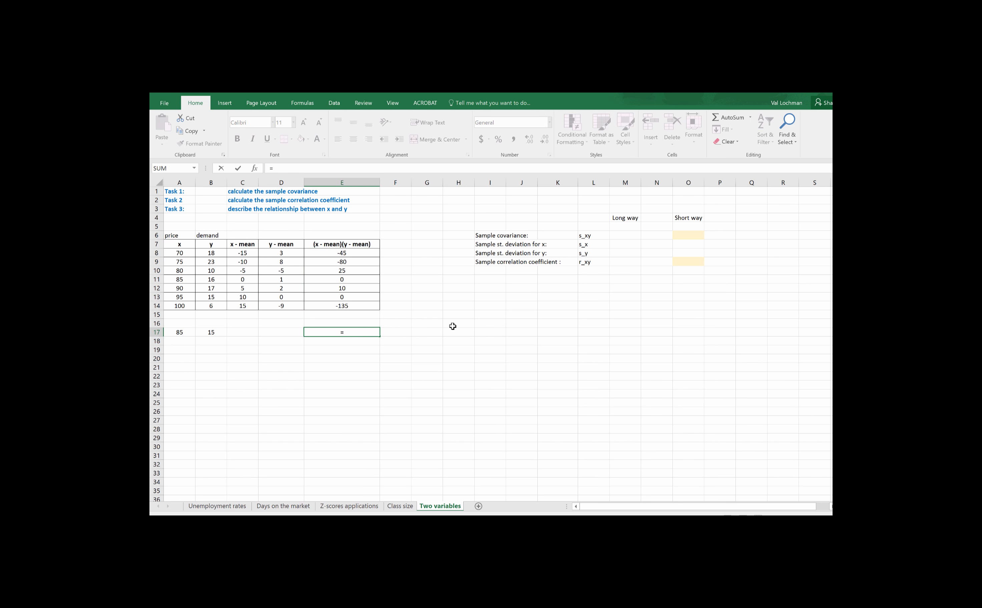
{"action": "type", "text": "sum("}
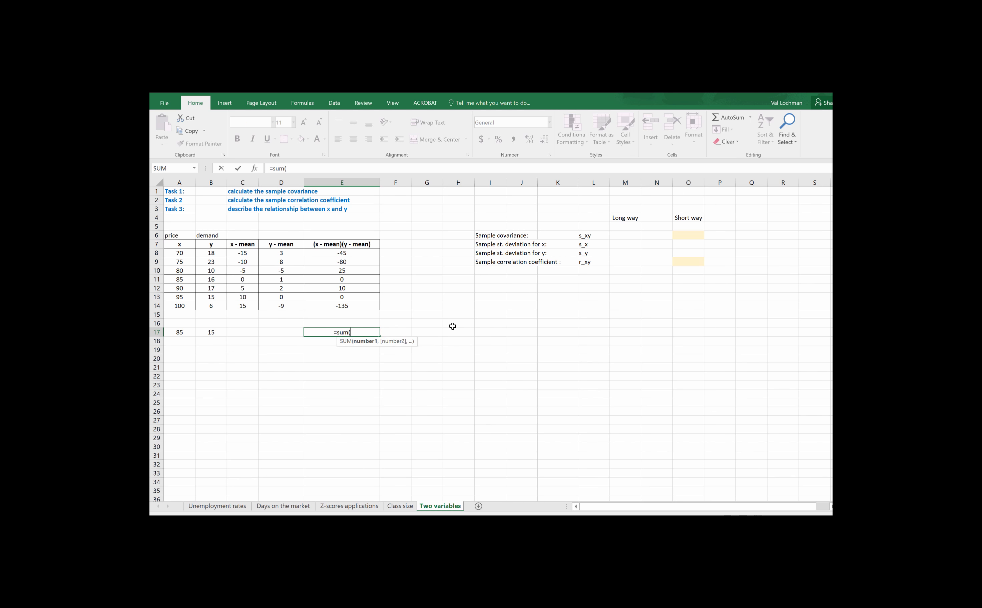
{"action": "left_click_drag", "start_coordinate": [363, 254], "coordinate": [363, 304]}
{"action": "type", "text": ")"}
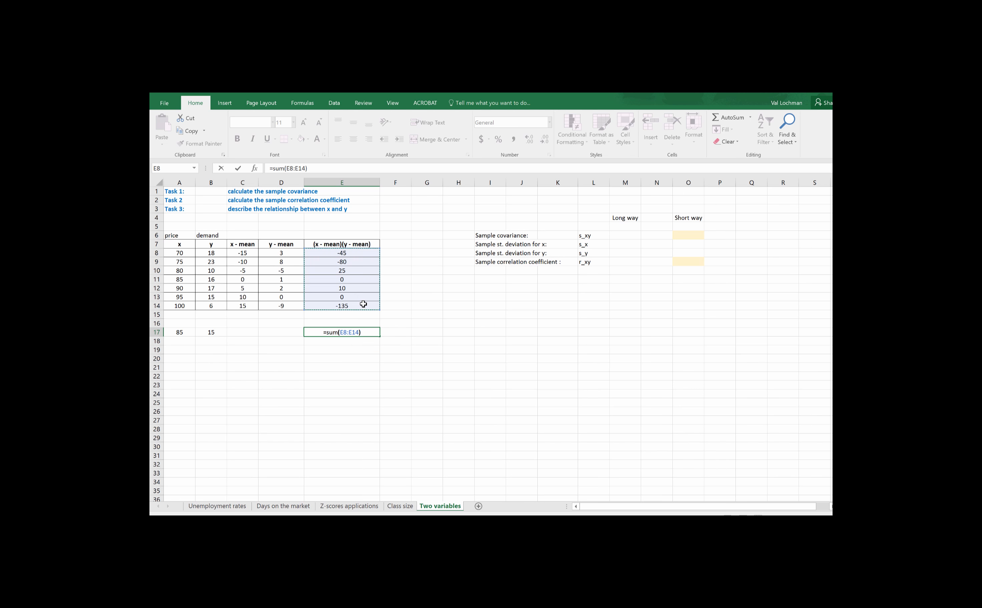
{"action": "key", "text": "Return"}
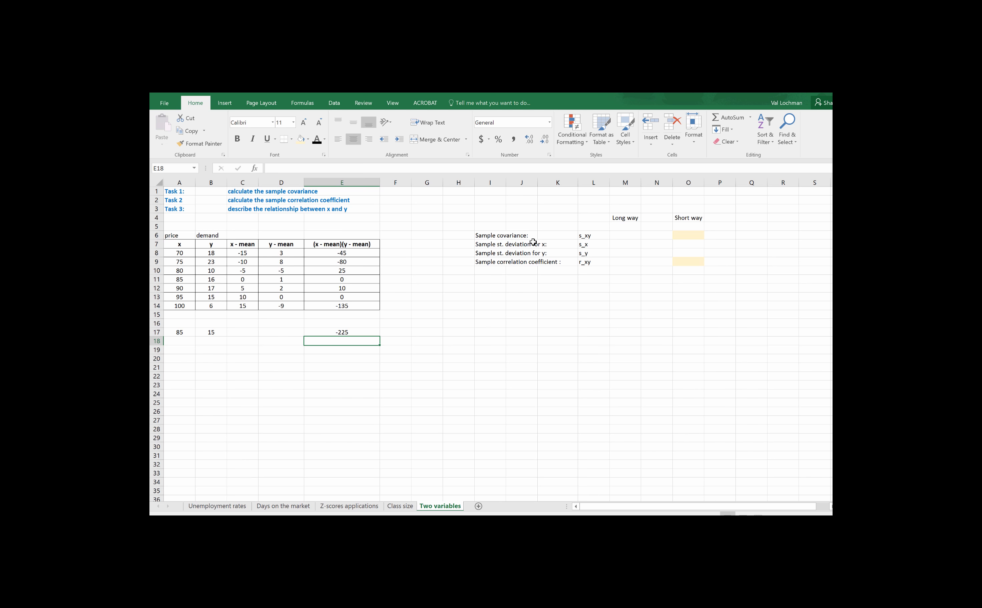
- Note the sample size as "n = 7" in E19, below the sum of the deviation products
{"action": "left_click", "coordinate": [626, 236]}
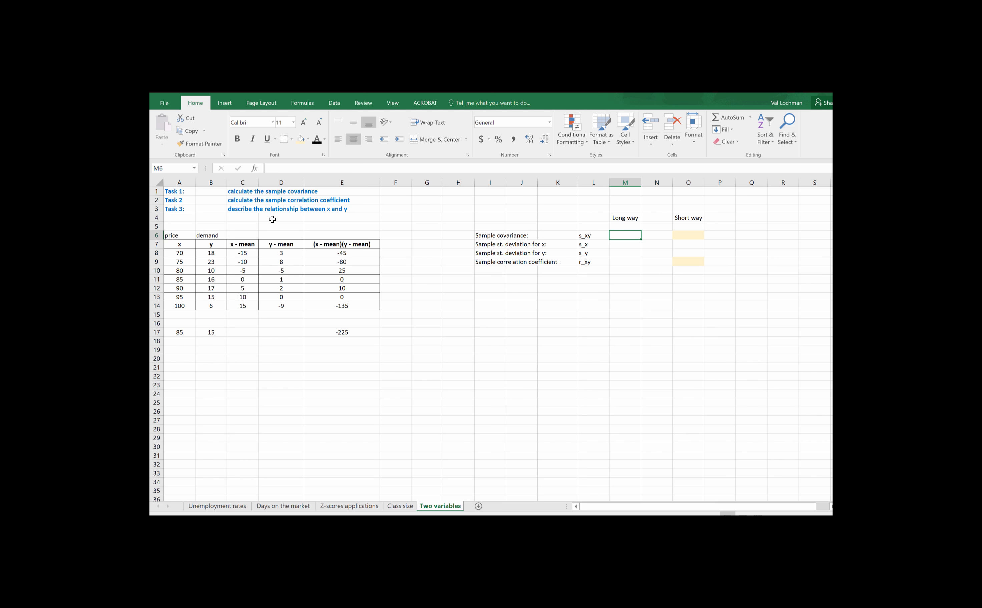
{"action": "left_click", "coordinate": [330, 351]}
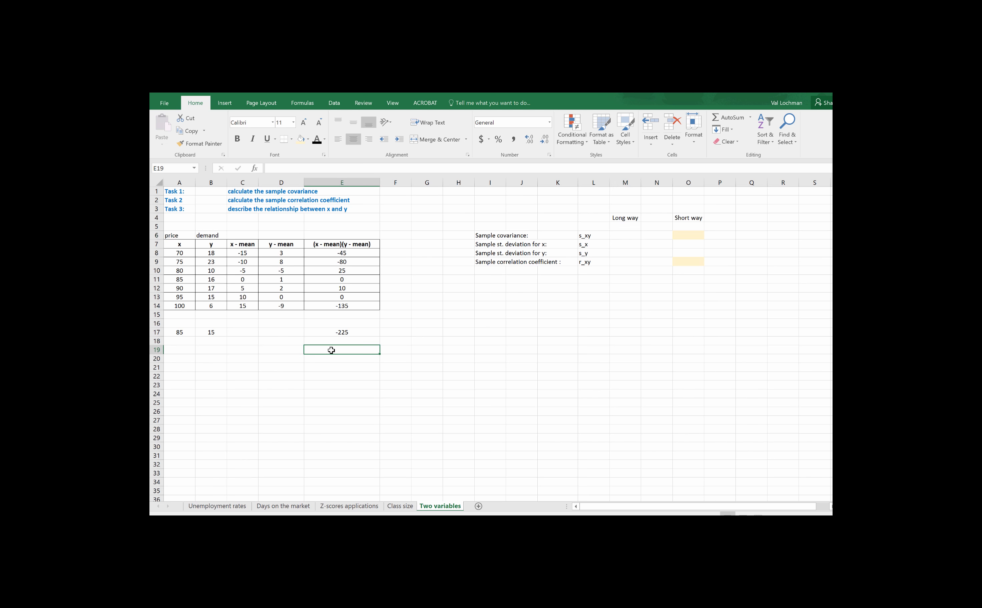
{"action": "type", "text": "n ="}
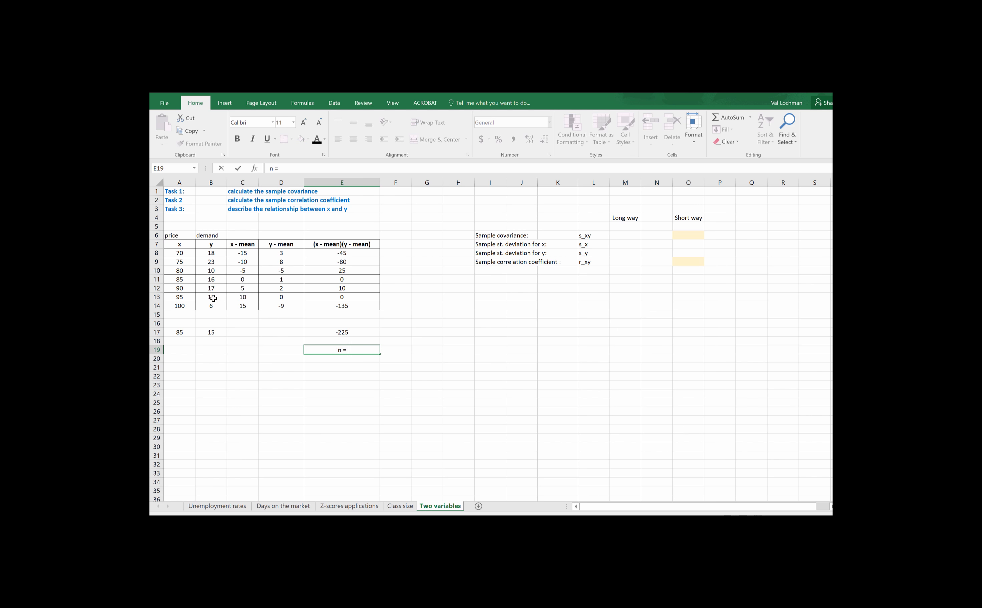
{"action": "type", "text": " 7"}
{"action": "key", "text": "Return"}
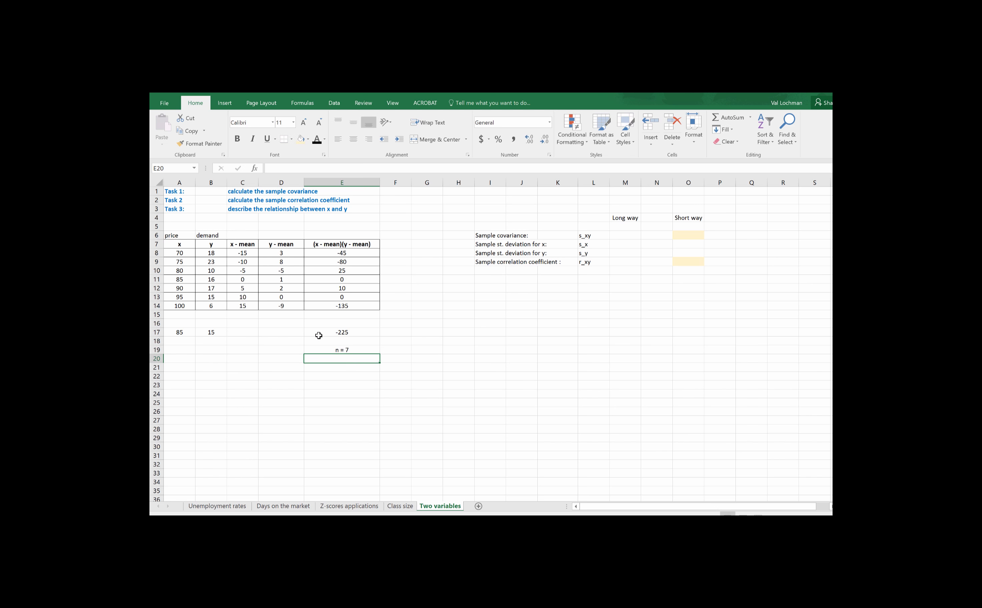
- Calculate the long-way sample covariance in M6 with the formula =E17/(7-1)
{"action": "left_click", "coordinate": [612, 239]}
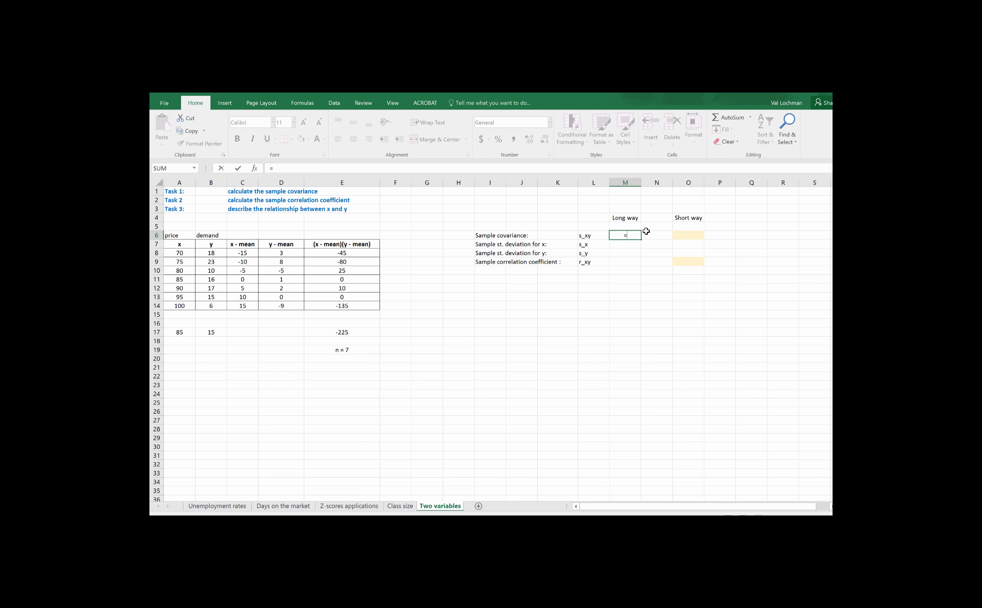
{"action": "left_click", "coordinate": [352, 332]}
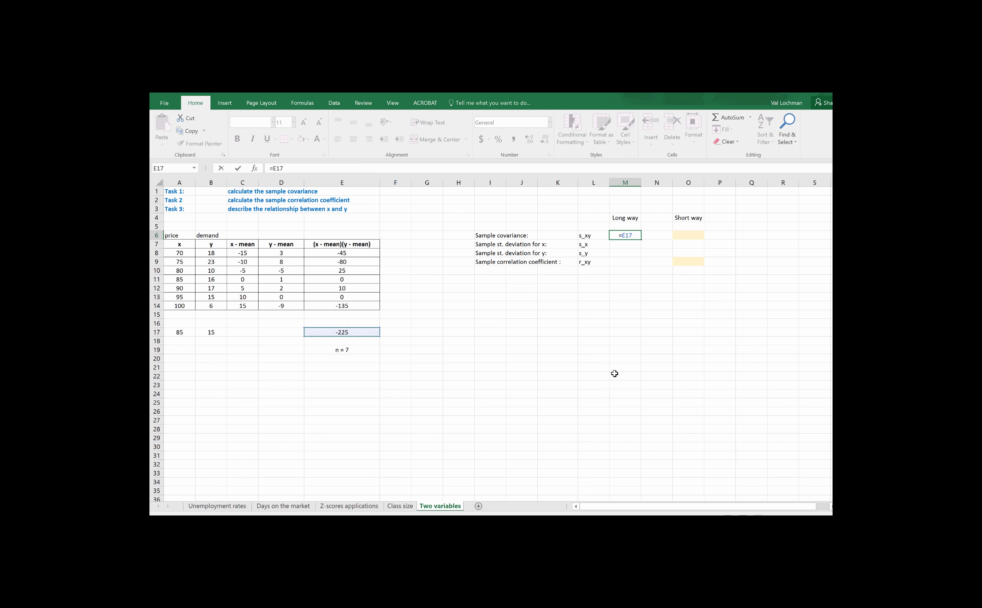
{"action": "type", "text": "/(7-1)"}
{"action": "key", "text": "Return"}
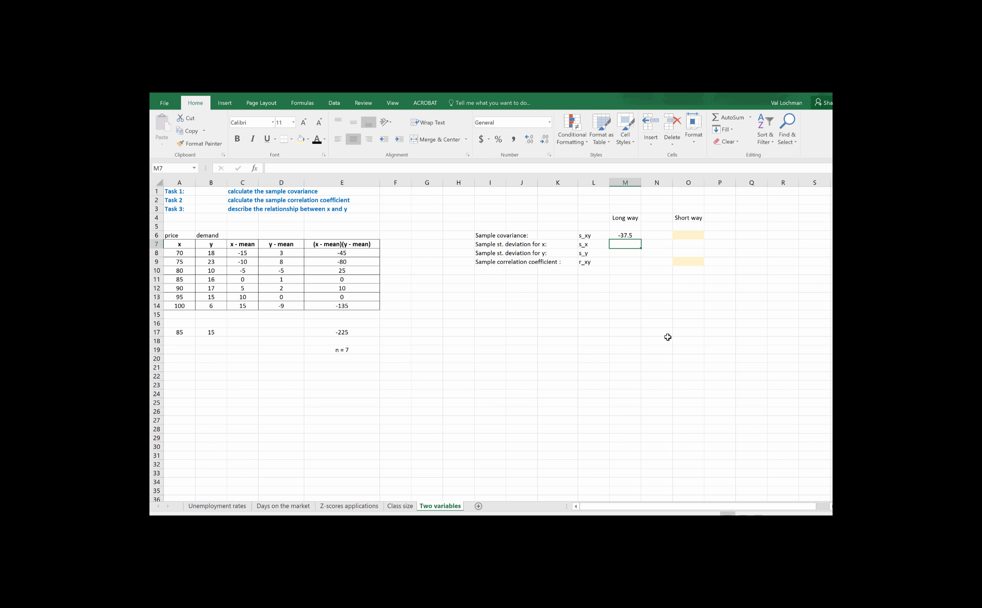
{"action": "left_click", "coordinate": [628, 237]}
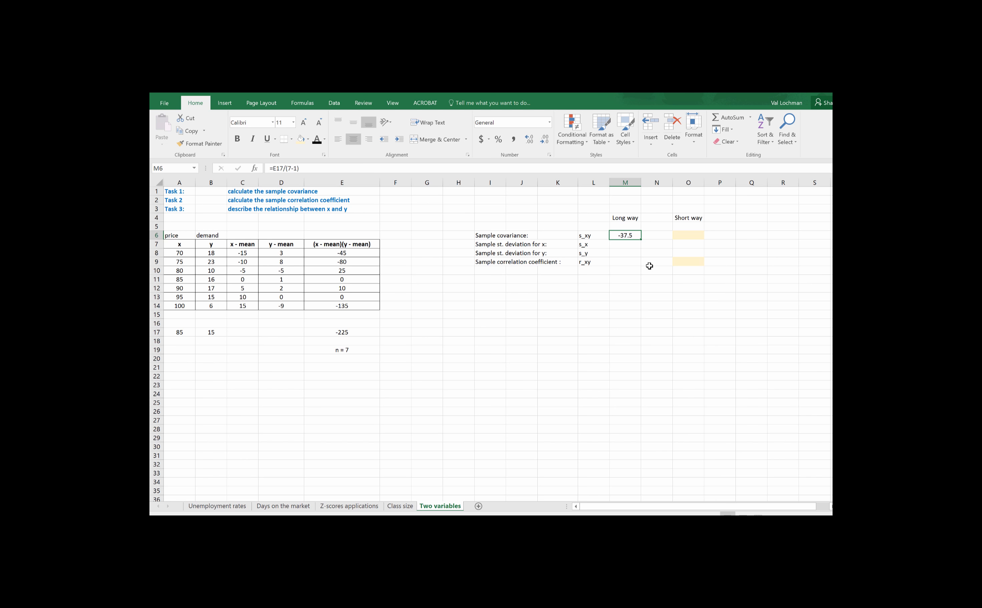
- Calculate the short-way sample covariance in O6 with =COVARIANCE.S(A8:A14,B8:B14)
{"action": "left_click", "coordinate": [693, 236]}
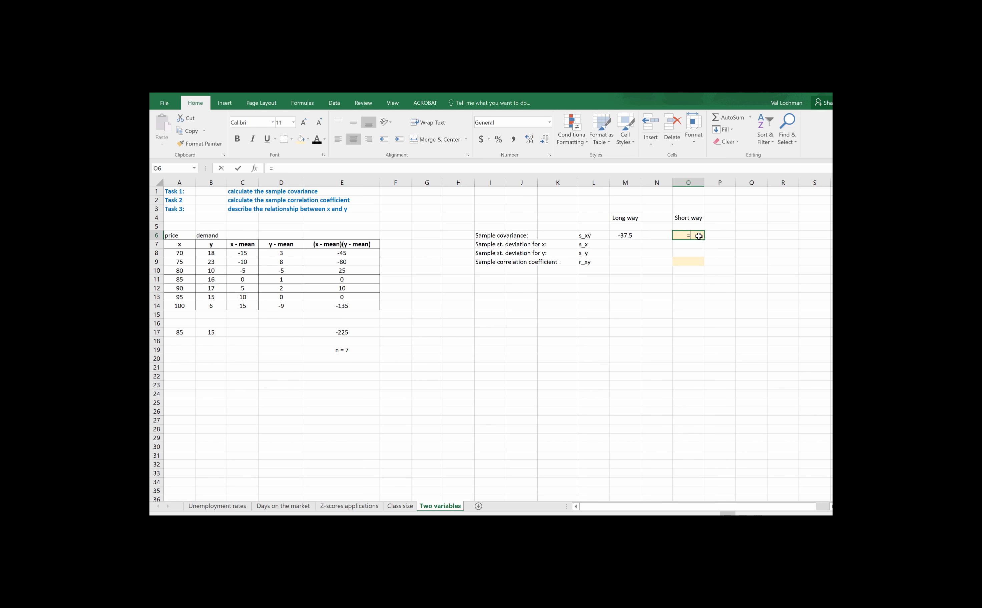
{"action": "type", "text": "="}
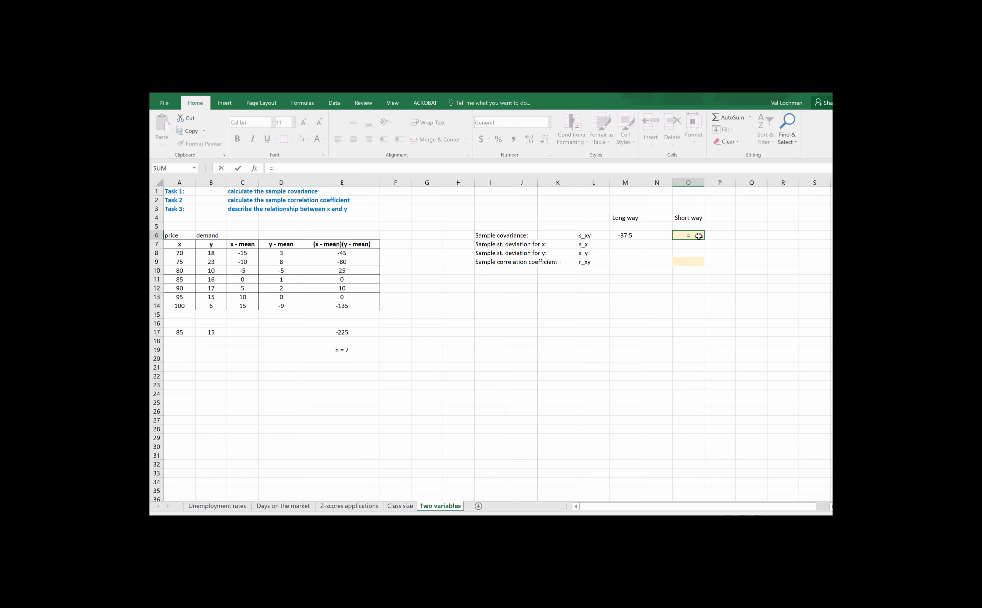
{"action": "type", "text": "cova"}
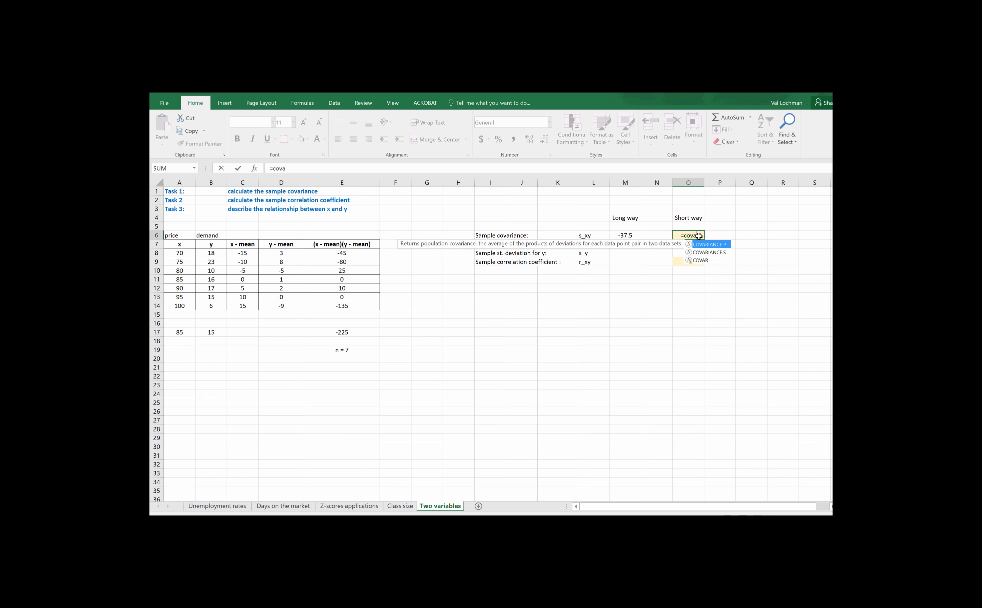
{"action": "type", "text": "riance"}
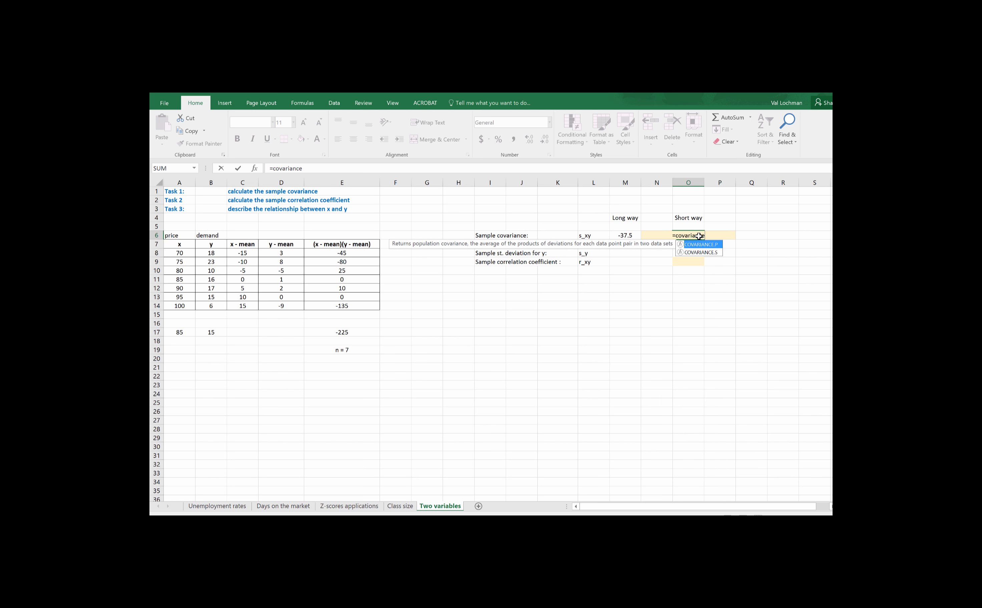
{"action": "type", "text": ".s"}
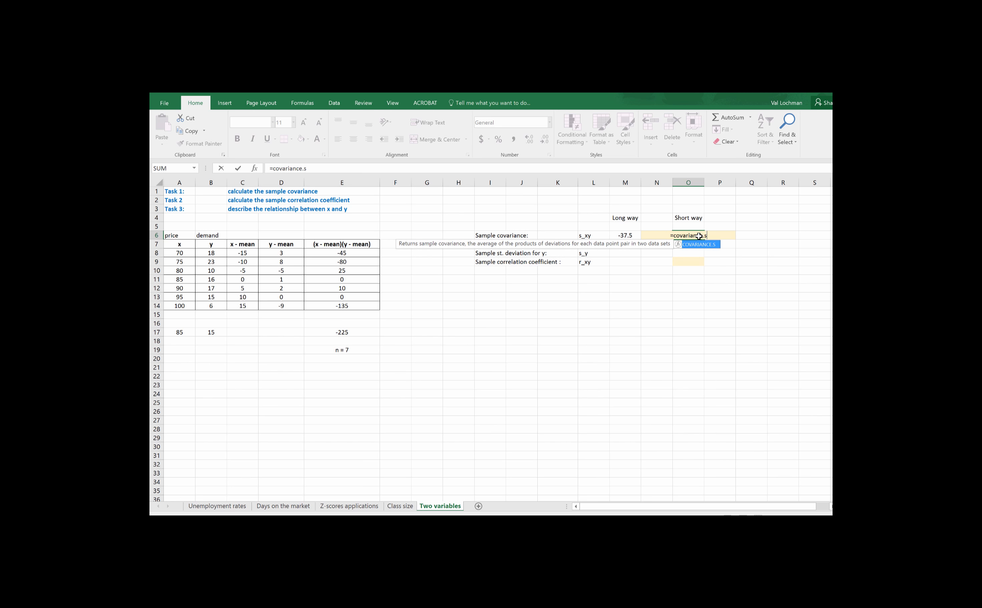
{"action": "type", "text": "("}
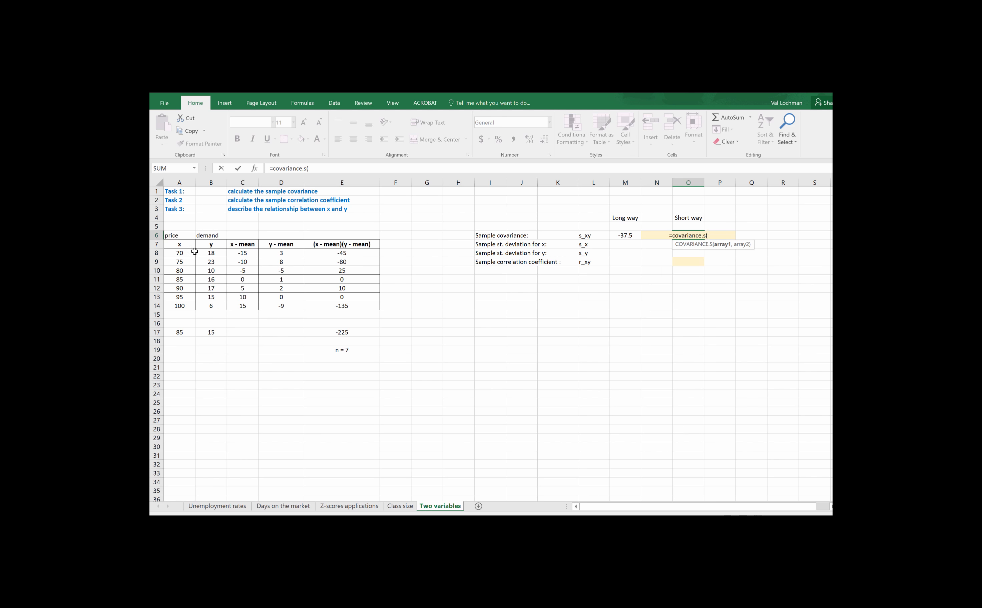
{"action": "left_click_drag", "start_coordinate": [190, 253], "coordinate": [187, 303]}
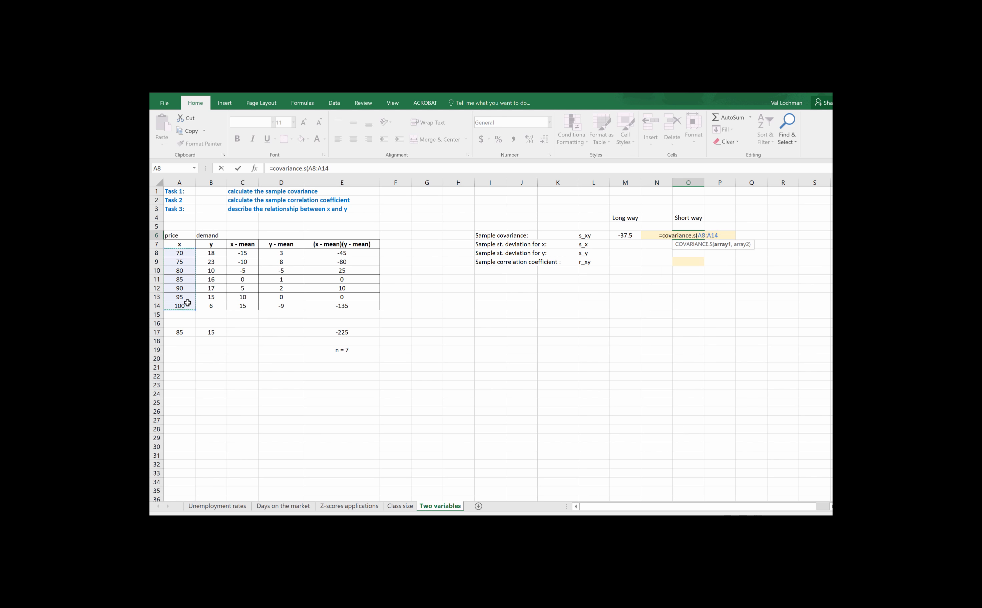
{"action": "type", "text": ","}
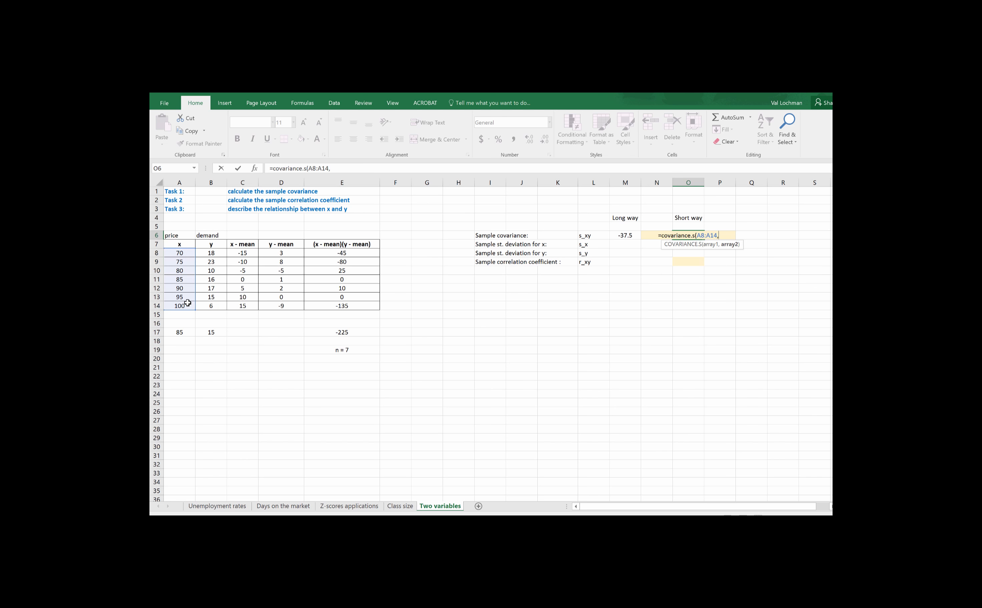
{"action": "left_click_drag", "start_coordinate": [215, 254], "coordinate": [217, 305]}
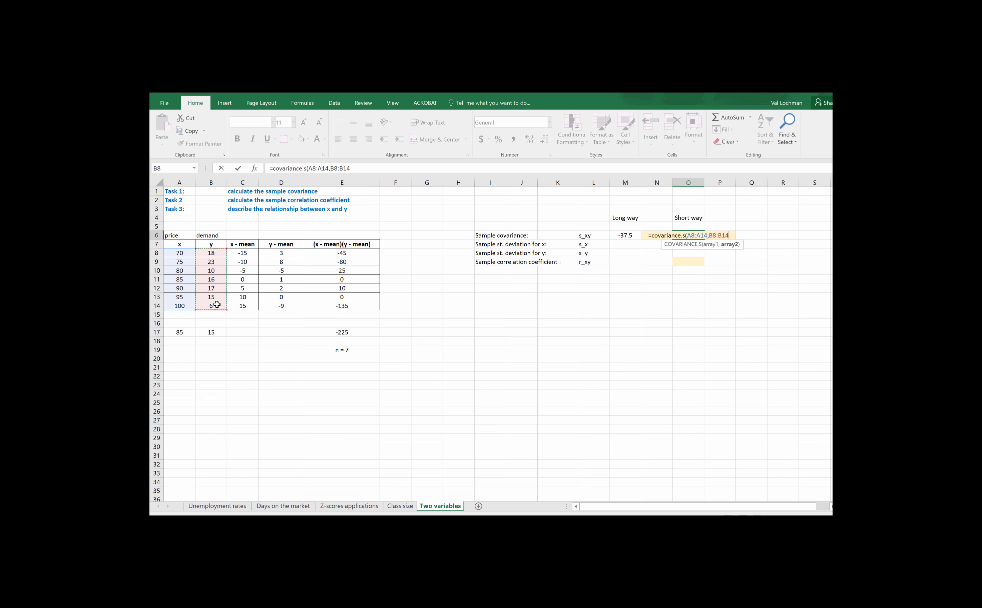
{"action": "type", "text": ")"}
{"action": "key", "text": "Return"}
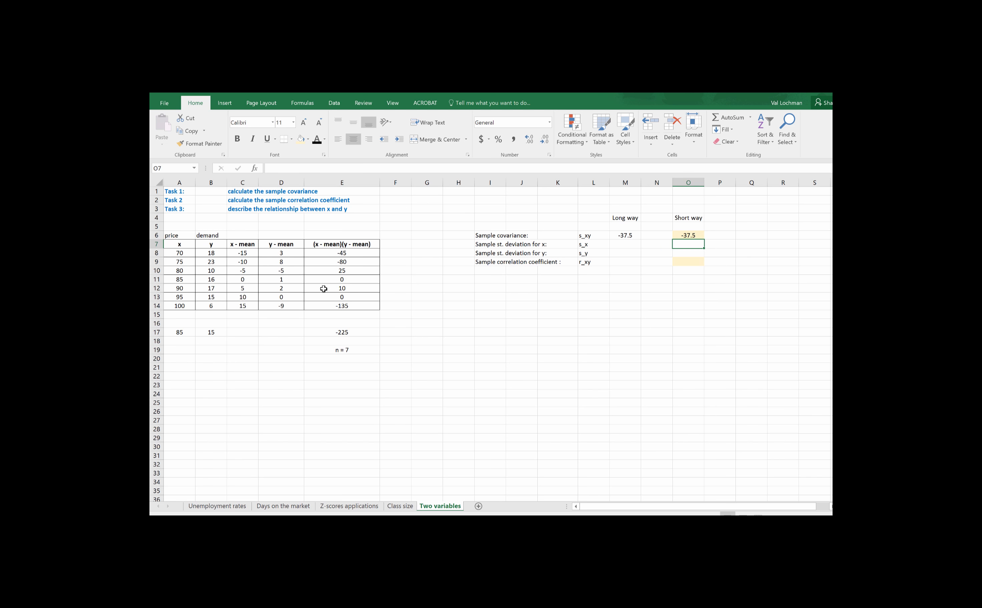
- Review the sum formula in E17 and the COVARIANCE.S formula in O6 without changing them
{"action": "left_click", "coordinate": [351, 336]}
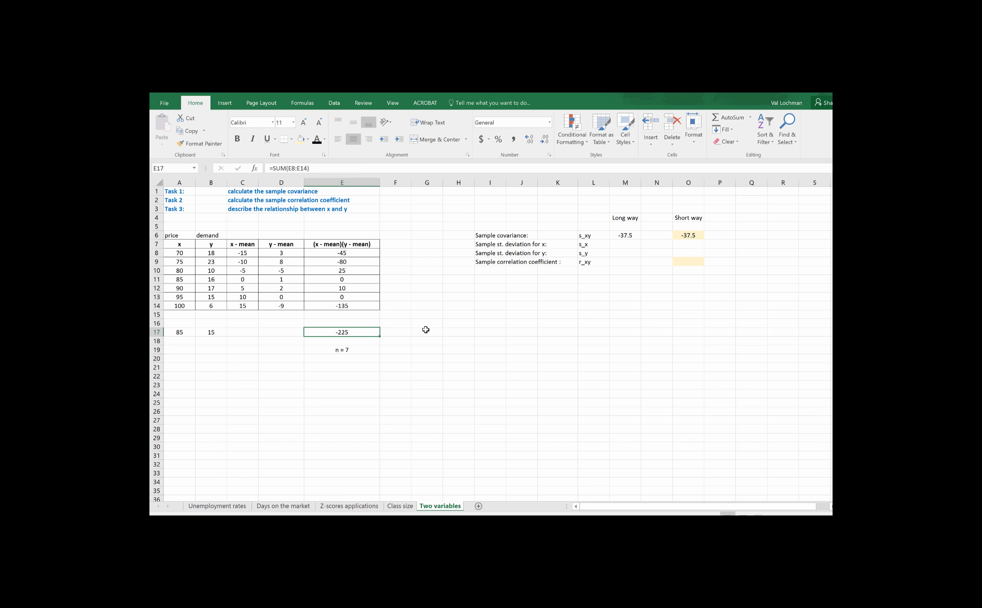
{"action": "left_click", "coordinate": [681, 237]}
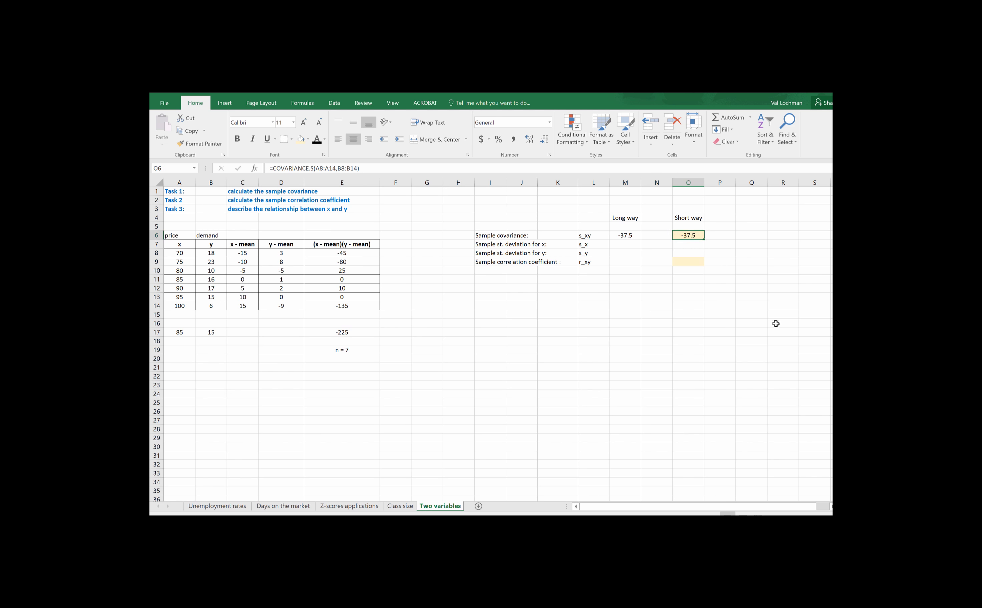
{"action": "left_click", "coordinate": [359, 169]}
{"action": "left_click_drag", "start_coordinate": [359, 169], "coordinate": [272, 169]}
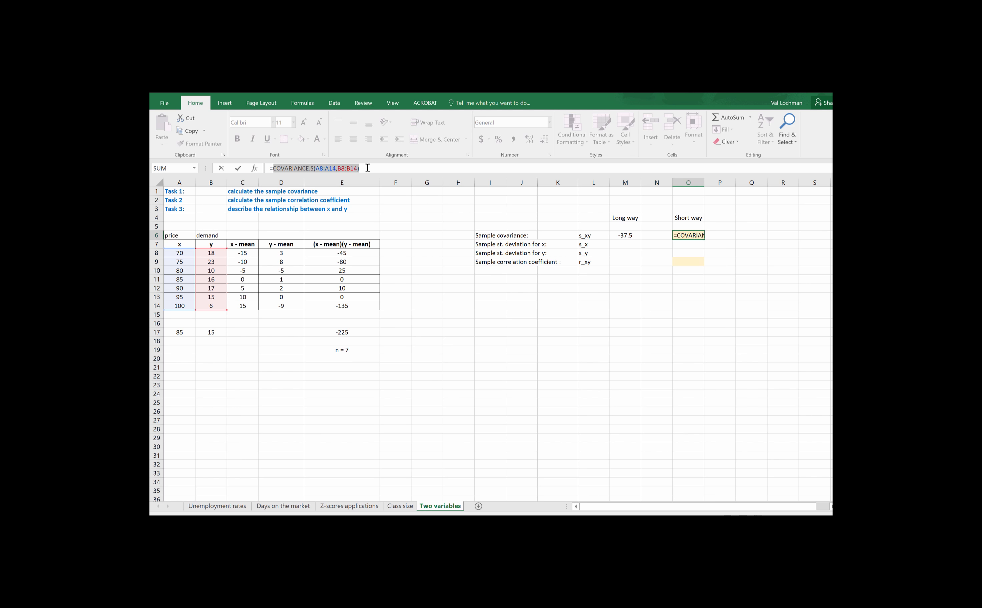
{"action": "key", "text": "Return"}
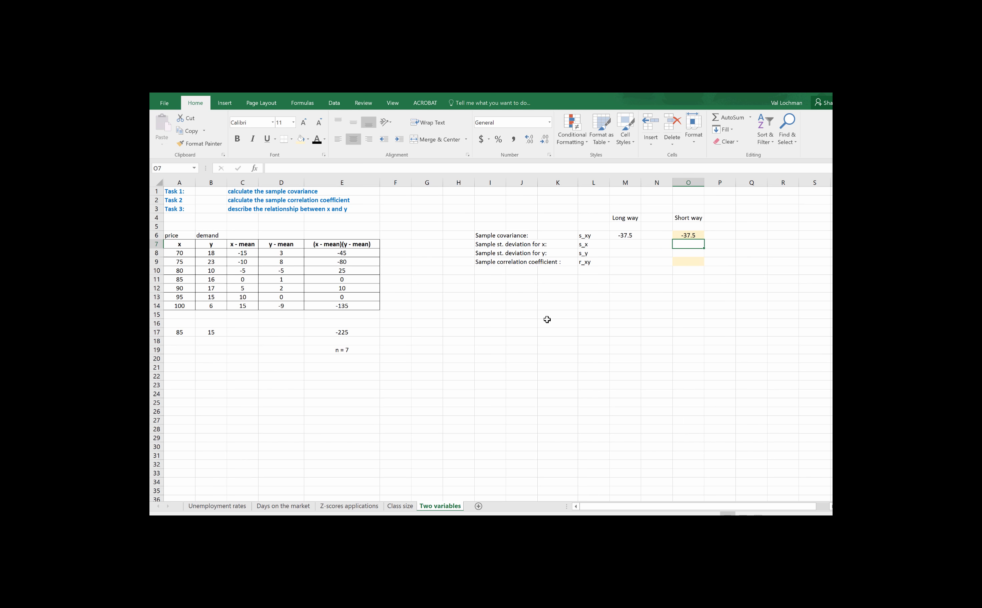
{"action": "left_click", "coordinate": [694, 236]}
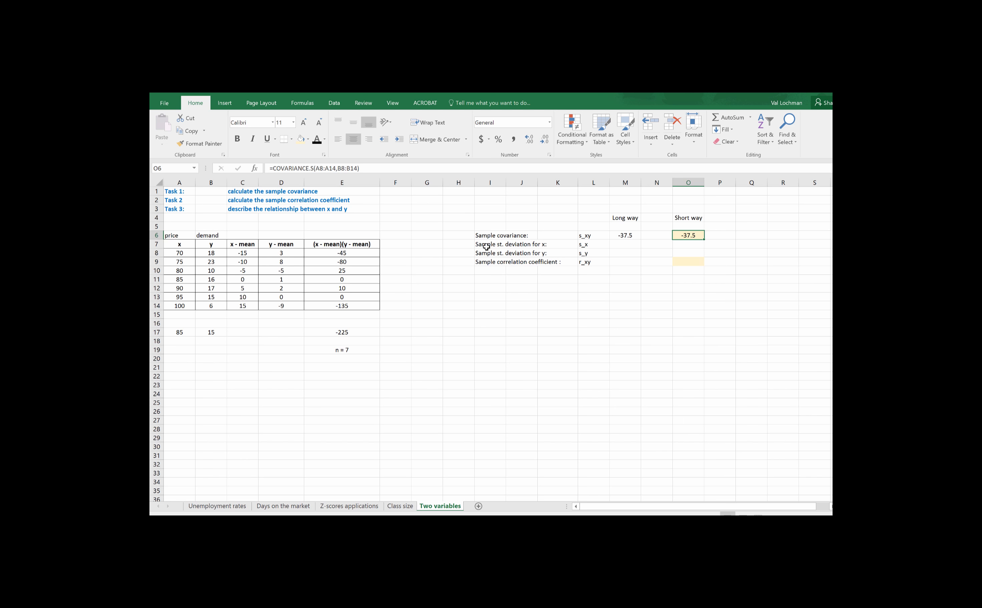
- Calculate the sample standard deviation of x in M7 with =STDEV.S(A8:A14)
{"action": "left_click", "coordinate": [619, 249]}
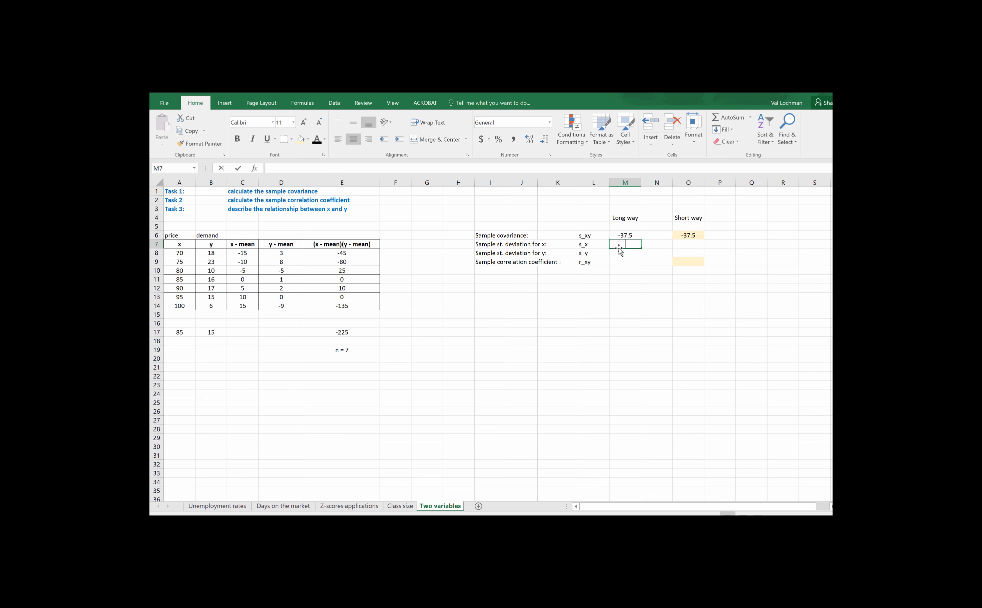
{"action": "type", "text": "="}
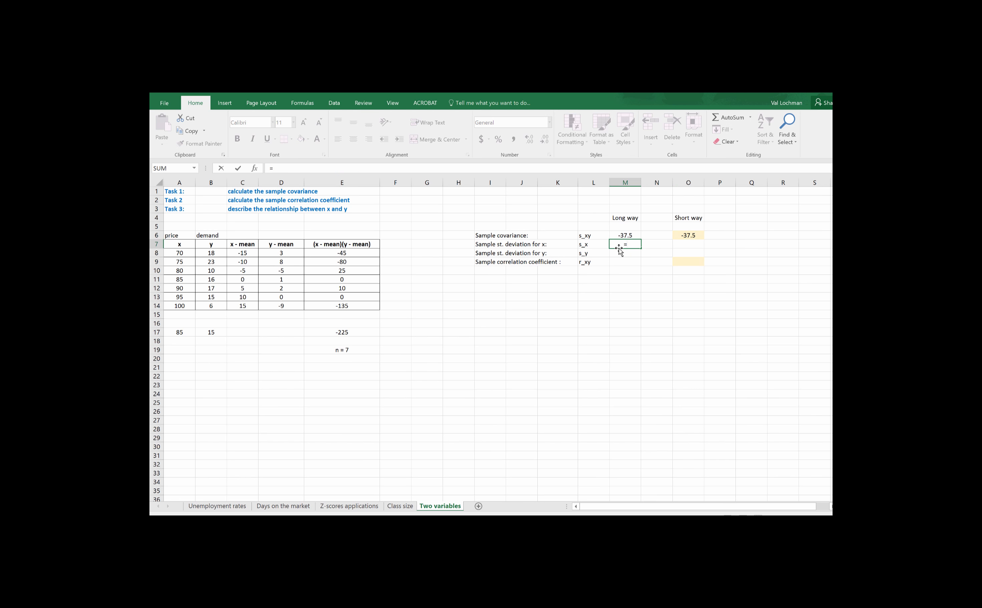
{"action": "type", "text": "stdev"}
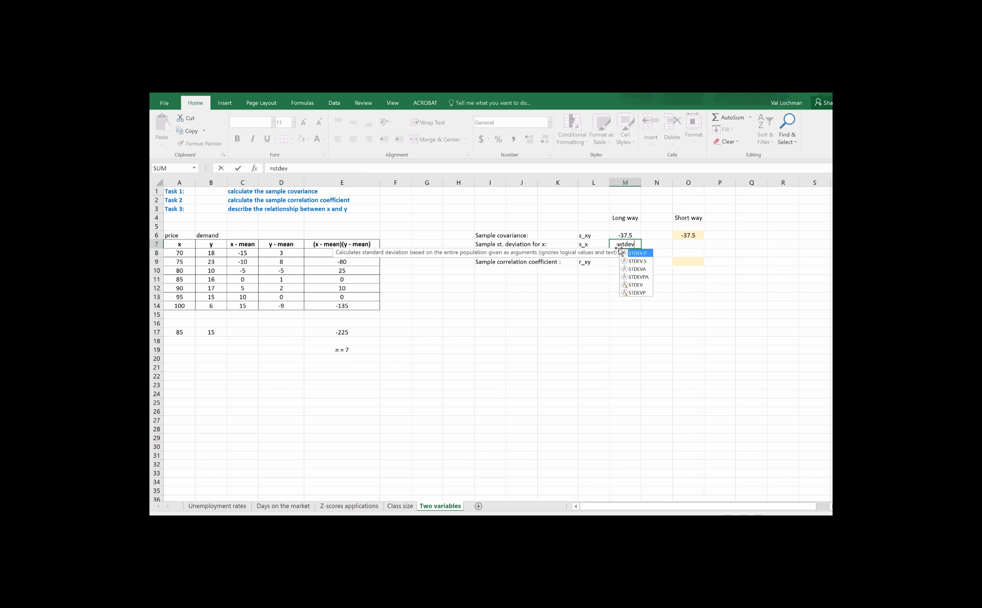
{"action": "type", "text": ".s("}
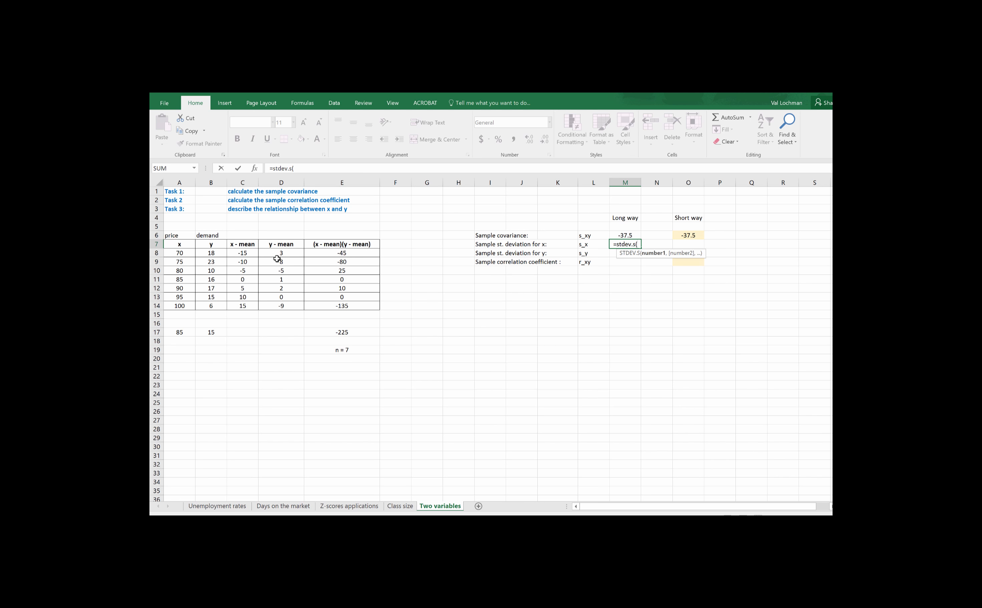
{"action": "left_click_drag", "start_coordinate": [189, 254], "coordinate": [190, 309]}
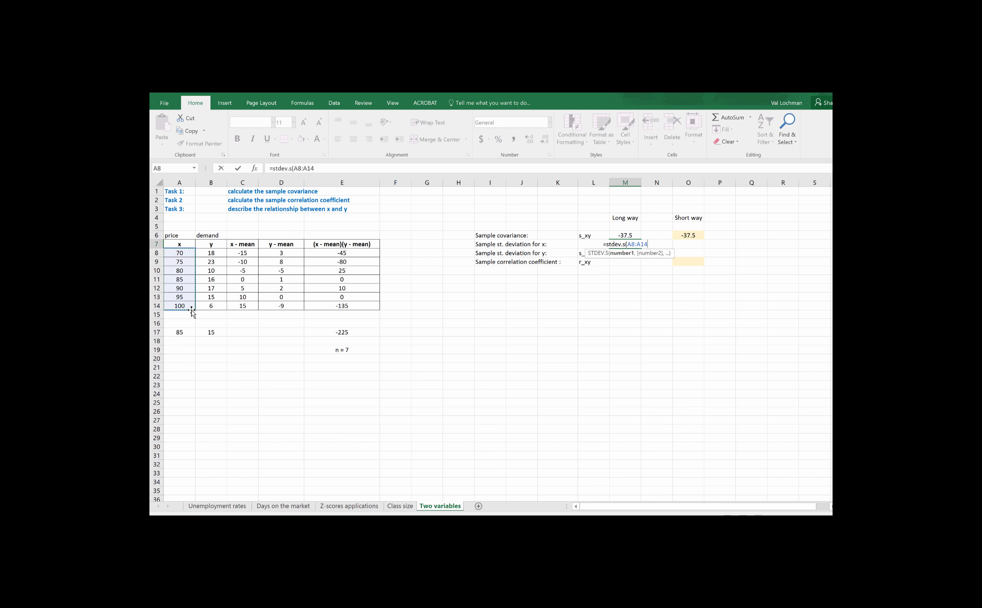
{"action": "type", "text": ")"}
{"action": "key", "text": "Return"}
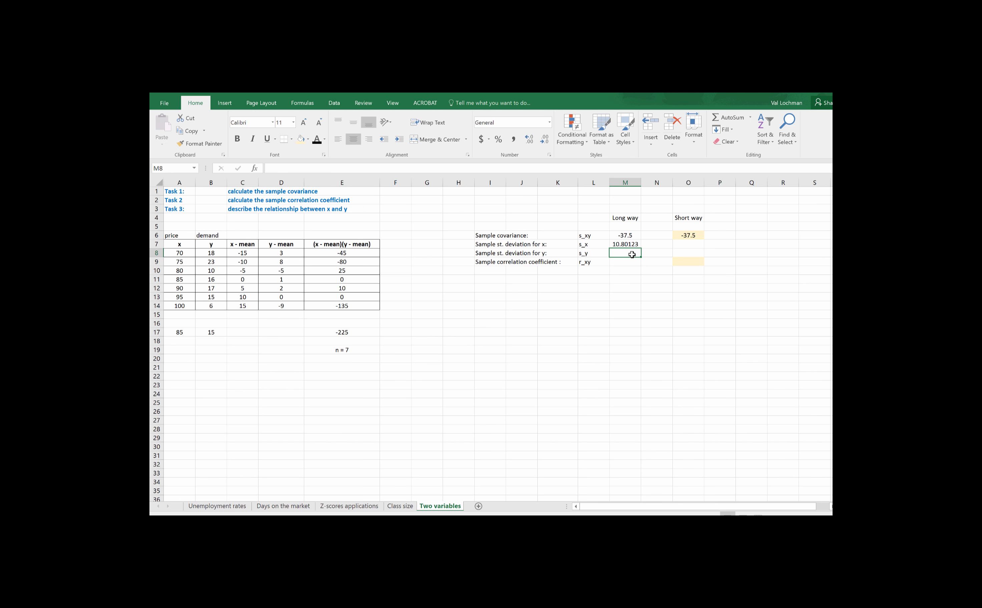
- Calculate the sample standard deviation of y in M8 with =STDEV.S(B8:B14)
{"action": "type", "text": "="}
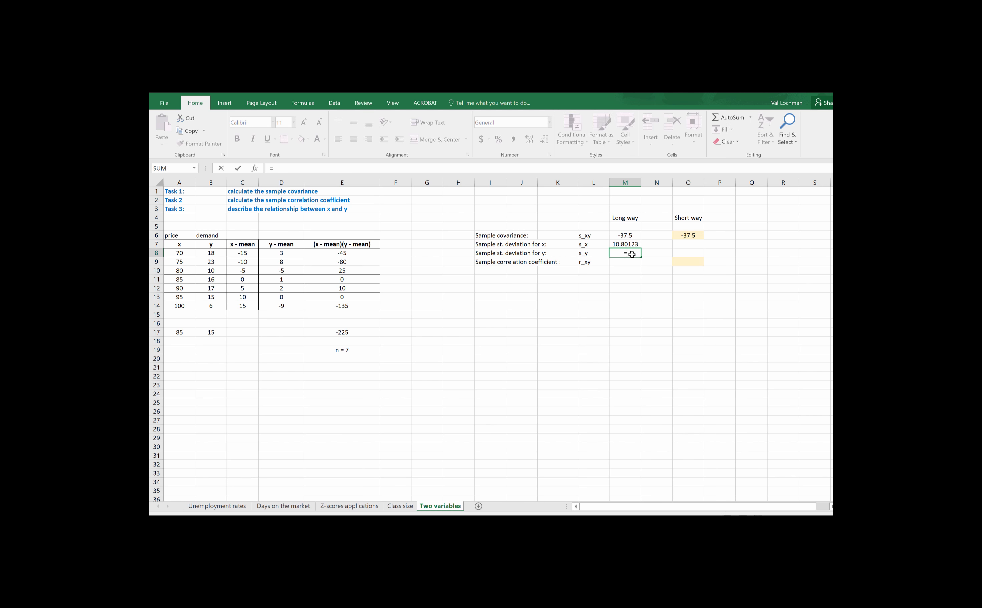
{"action": "type", "text": "stdev."}
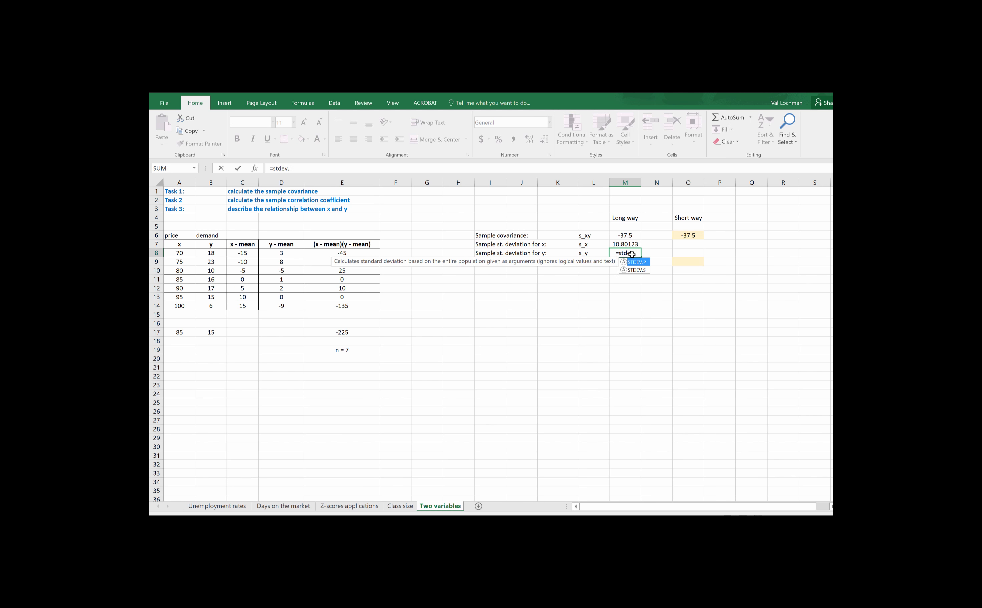
{"action": "type", "text": "s("}
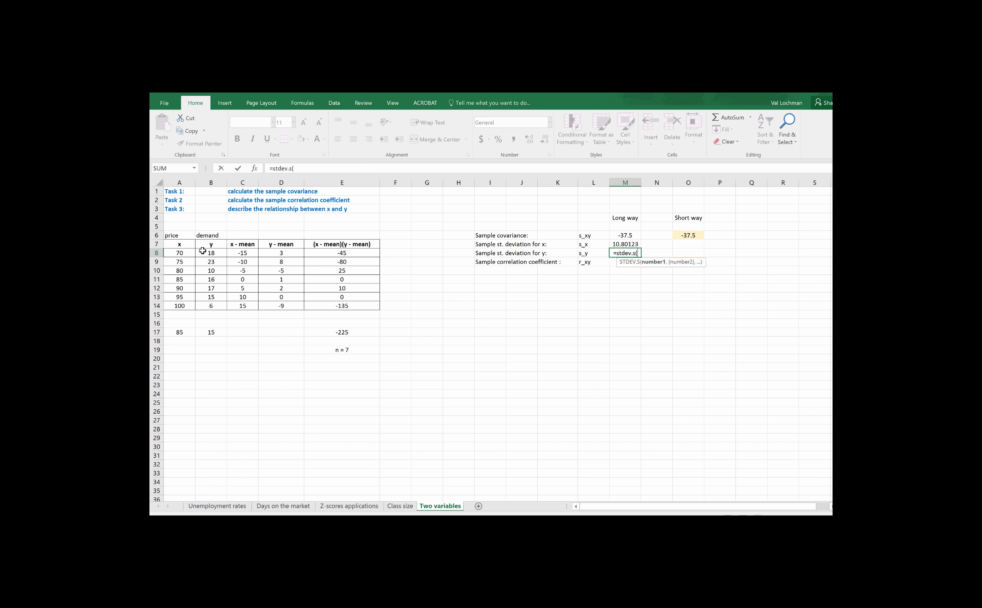
{"action": "left_click_drag", "start_coordinate": [212, 252], "coordinate": [213, 304]}
{"action": "type", "text": ")"}
{"action": "key", "text": "Return"}
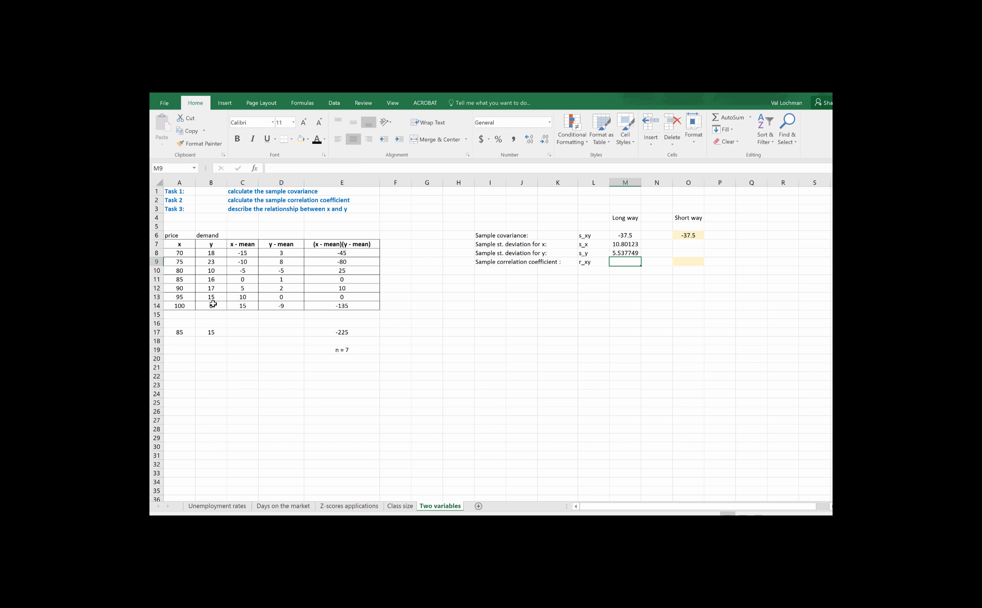
- Calculate the long-way sample correlation coefficient in M9 with the formula =M6/(M7*M8)
{"action": "type", "text": "="}
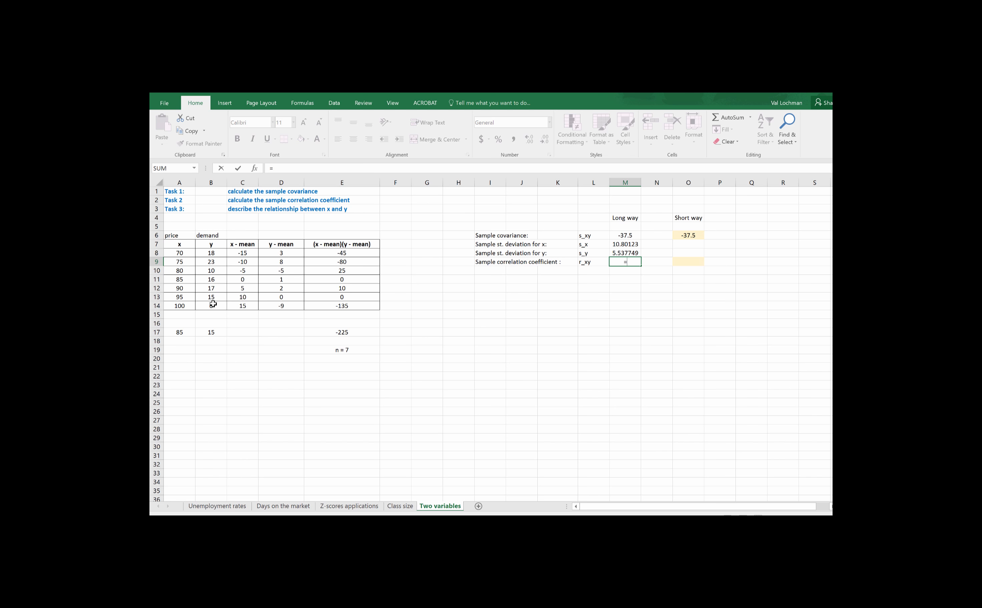
{"action": "left_click", "coordinate": [627, 237]}
{"action": "type", "text": "/"}
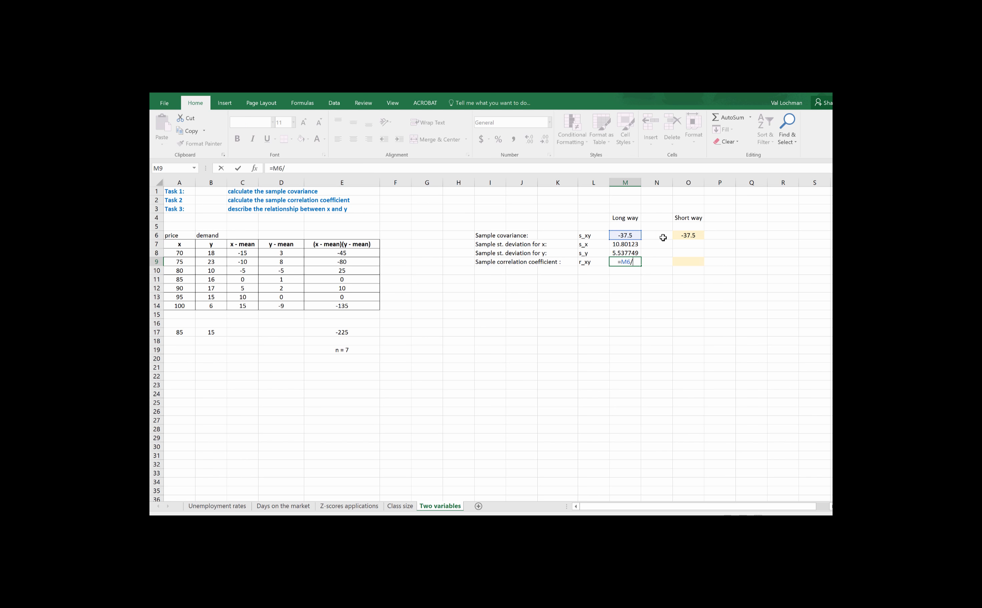
{"action": "type", "text": "("}
{"action": "left_click", "coordinate": [632, 244]}
{"action": "type", "text": "*"}
{"action": "left_click", "coordinate": [634, 251]}
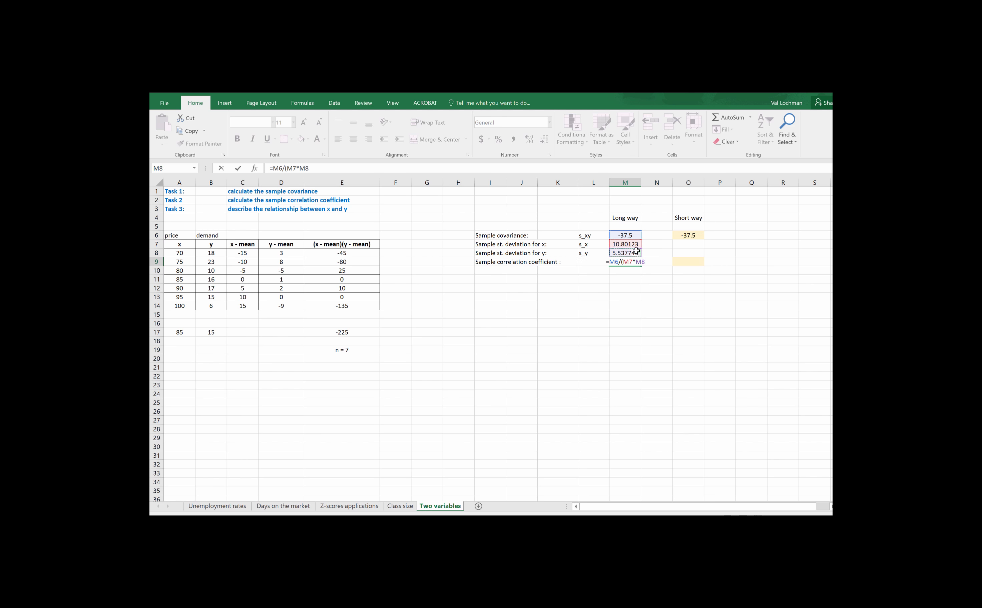
{"action": "type", "text": ")"}
{"action": "key", "text": "Return"}
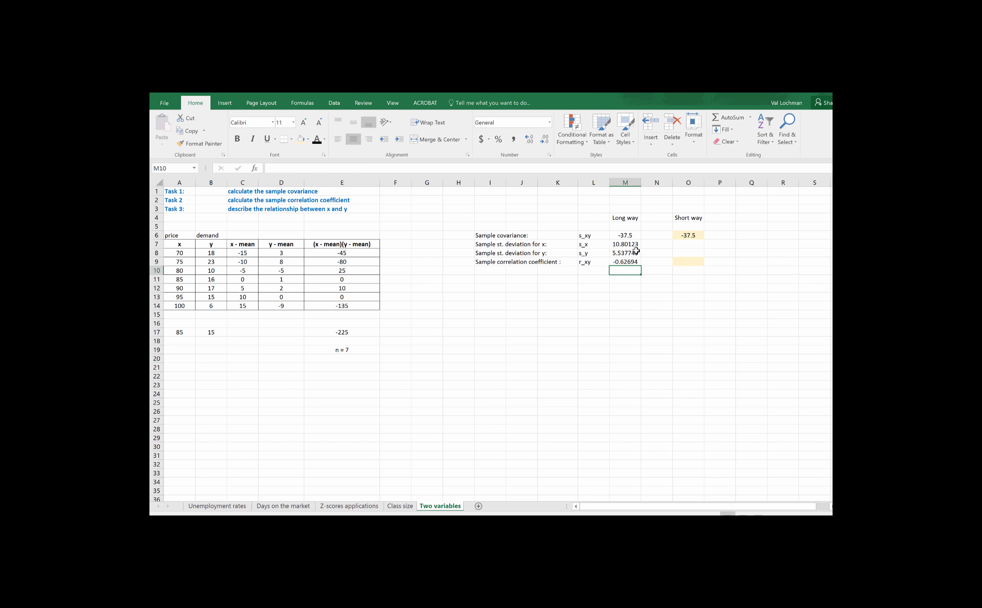
- Calculate the short-way sample correlation coefficient in O9 with =CORREL(A8:A14,B8:B14)
{"action": "left_click", "coordinate": [695, 261]}
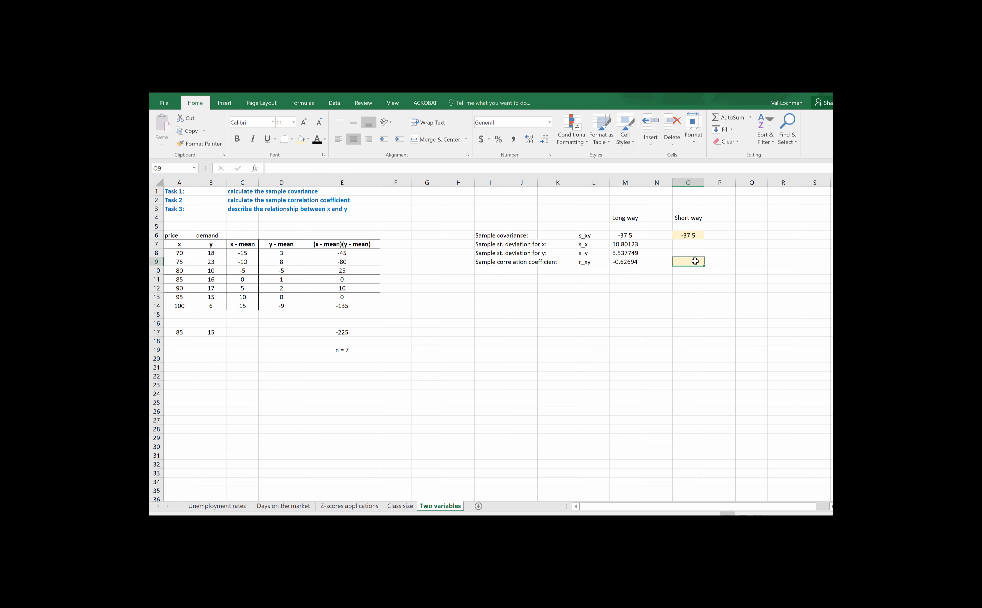
{"action": "type", "text": "="}
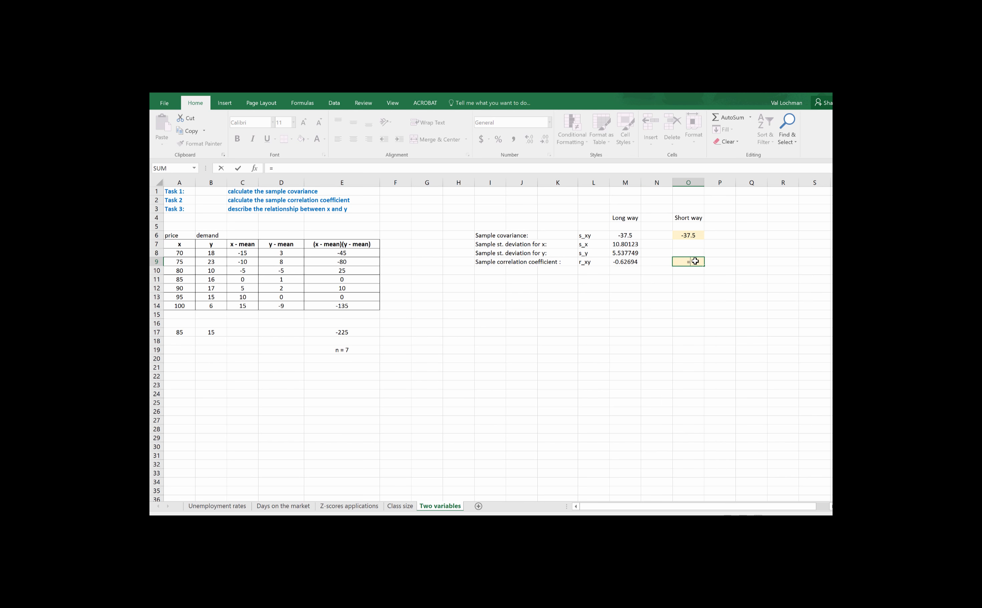
{"action": "type", "text": "correl"}
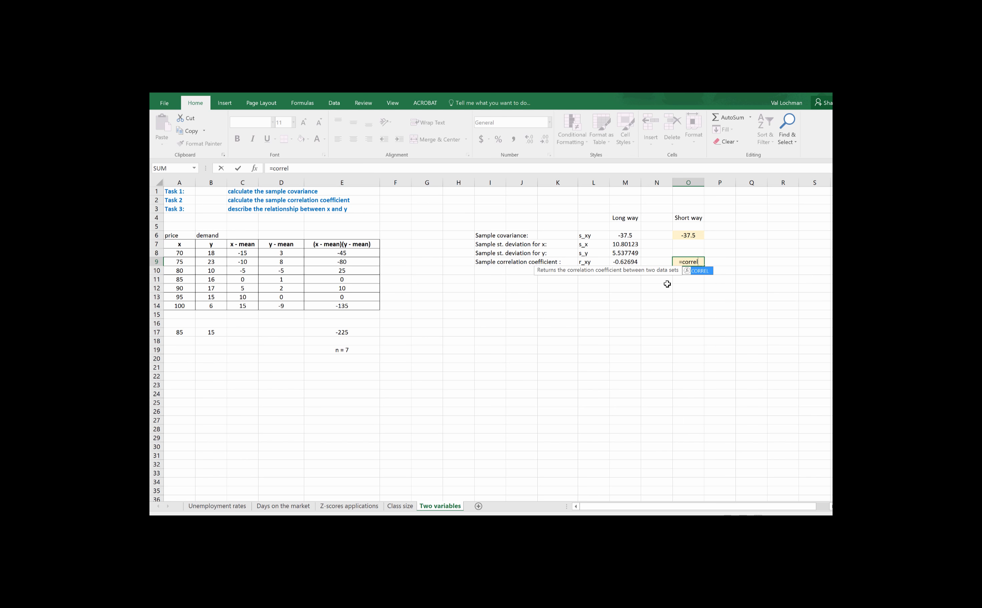
{"action": "type", "text": "("}
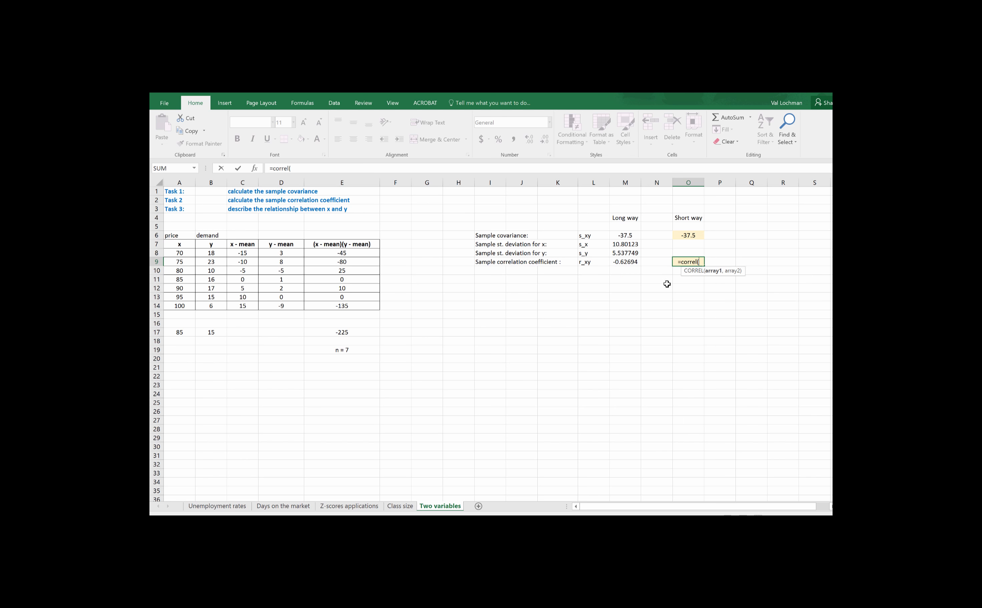
{"action": "left_click_drag", "start_coordinate": [184, 255], "coordinate": [187, 303]}
{"action": "type", "text": ","}
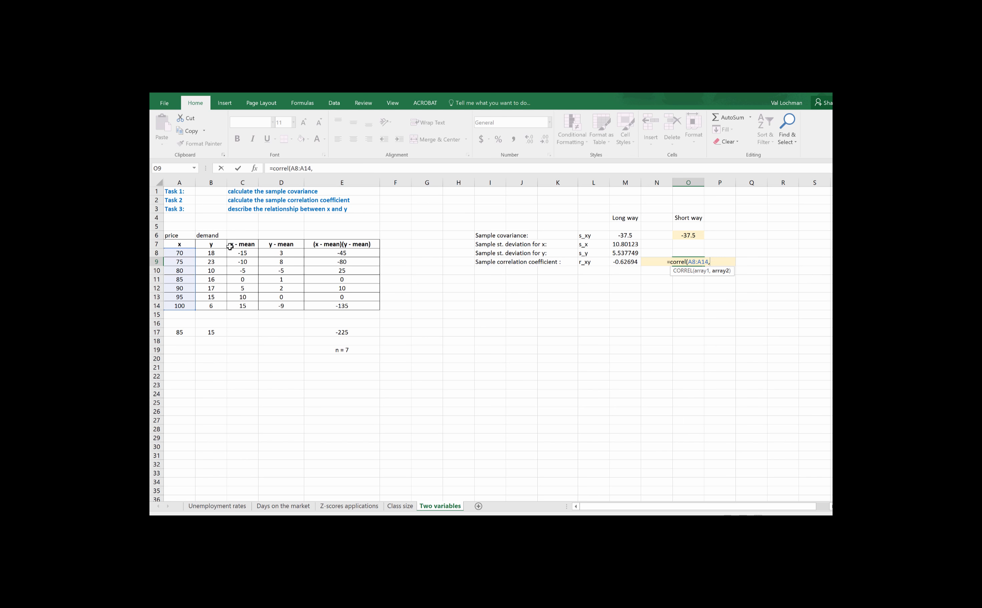
{"action": "left_click_drag", "start_coordinate": [220, 253], "coordinate": [214, 308]}
{"action": "type", "text": ")"}
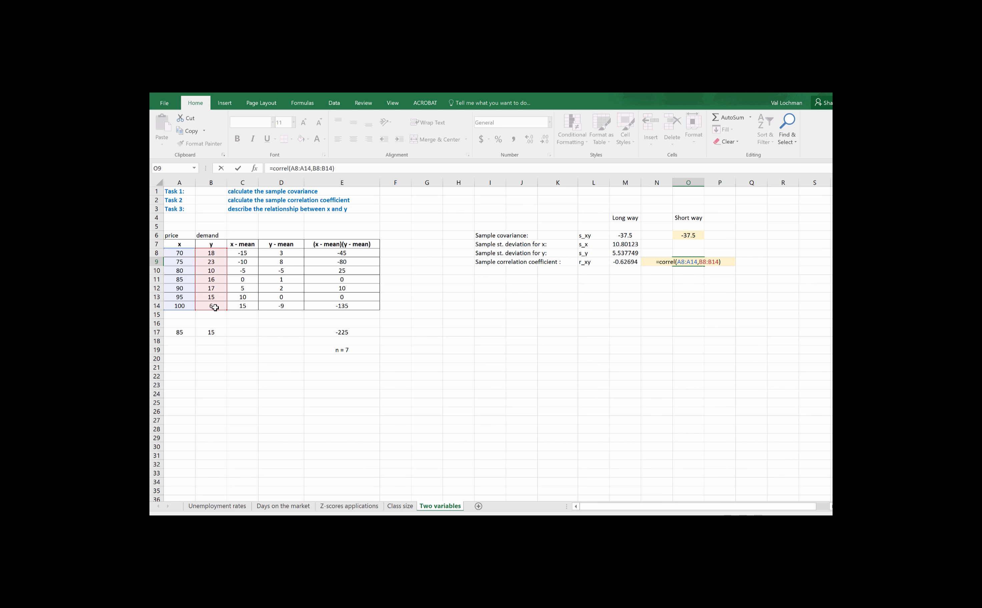
{"action": "key", "text": "Return"}
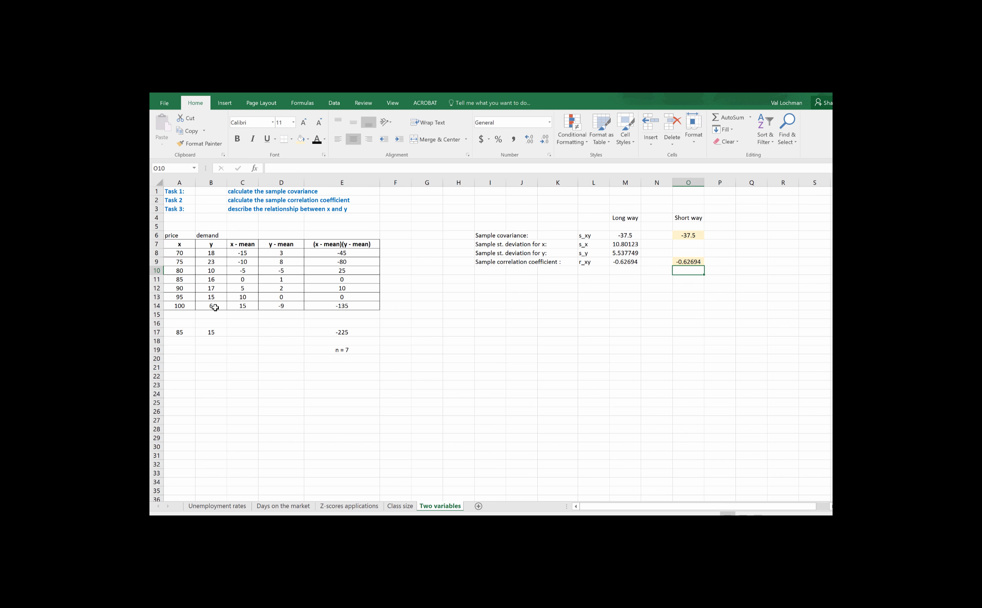
- Compare the long-way correlation formula in M9 with the short-way CORREL formula in O9
{"action": "left_click", "coordinate": [626, 264]}
{"action": "left_click", "coordinate": [695, 263]}
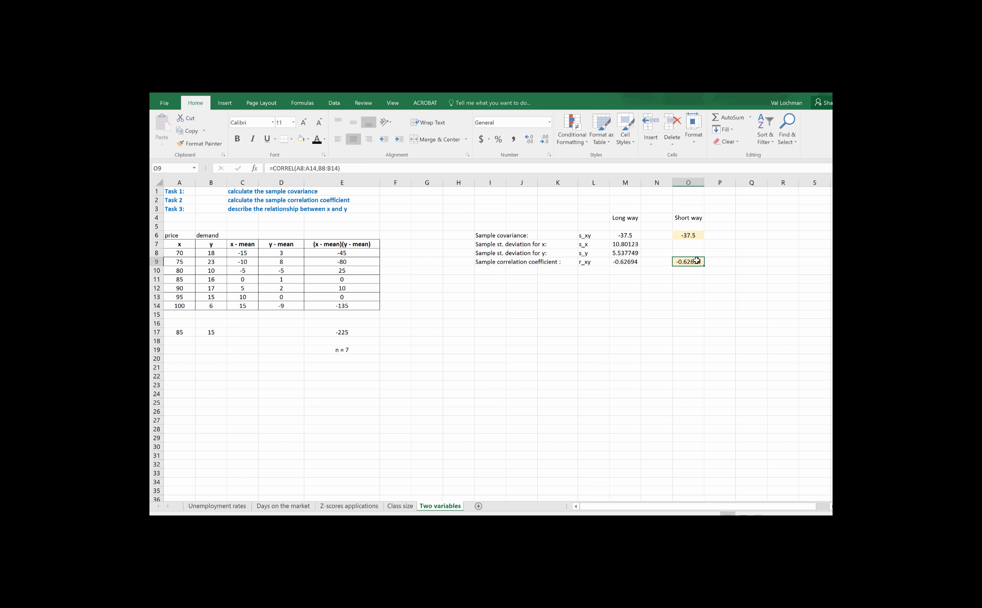
{"action": "left_click", "coordinate": [634, 264]}
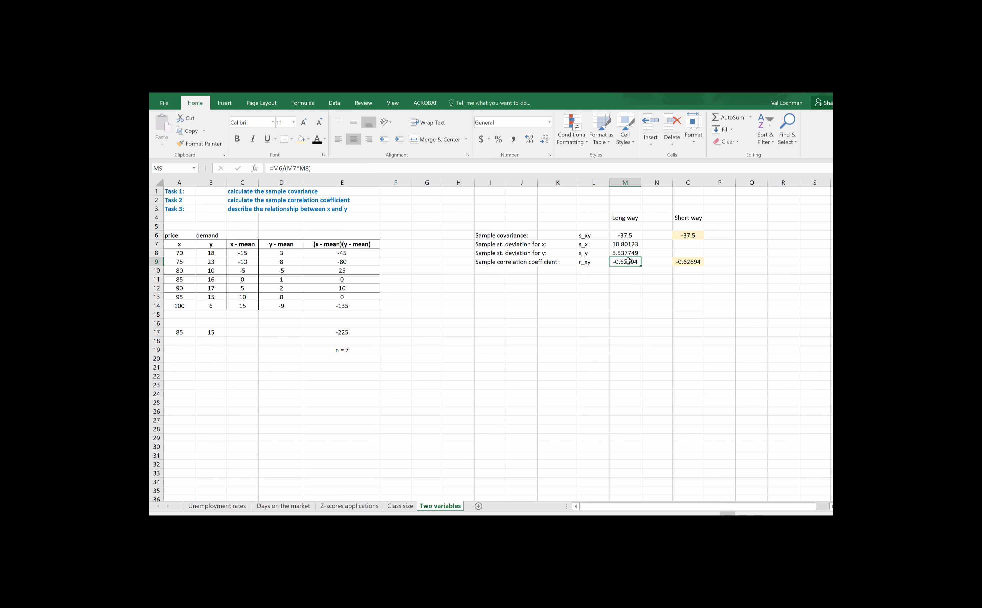
- Enter "As the price of this printer goes up, the demand goes down" in H12 and widen column F so the text clears the table
{"action": "left_click", "coordinate": [463, 289]}
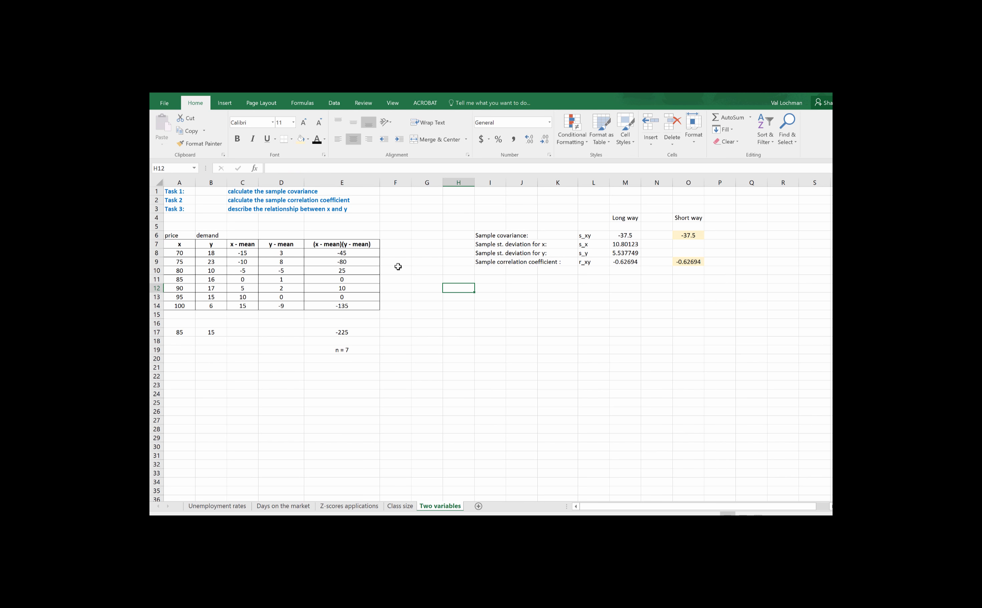
{"action": "type", "text": "As"}
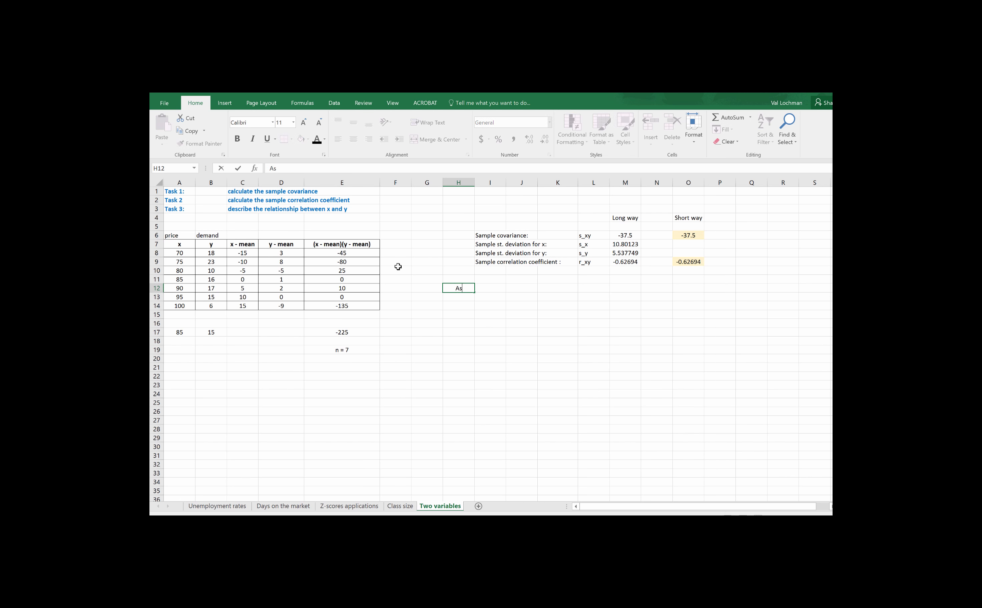
{"action": "type", "text": " the price of this printer goes u"}
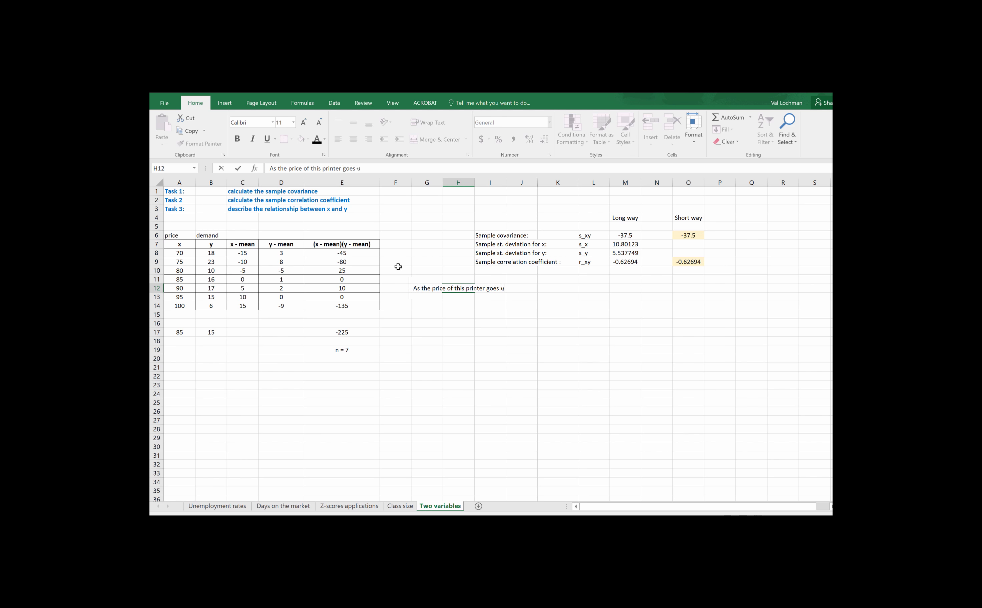
{"action": "type", "text": "p, the demand "}
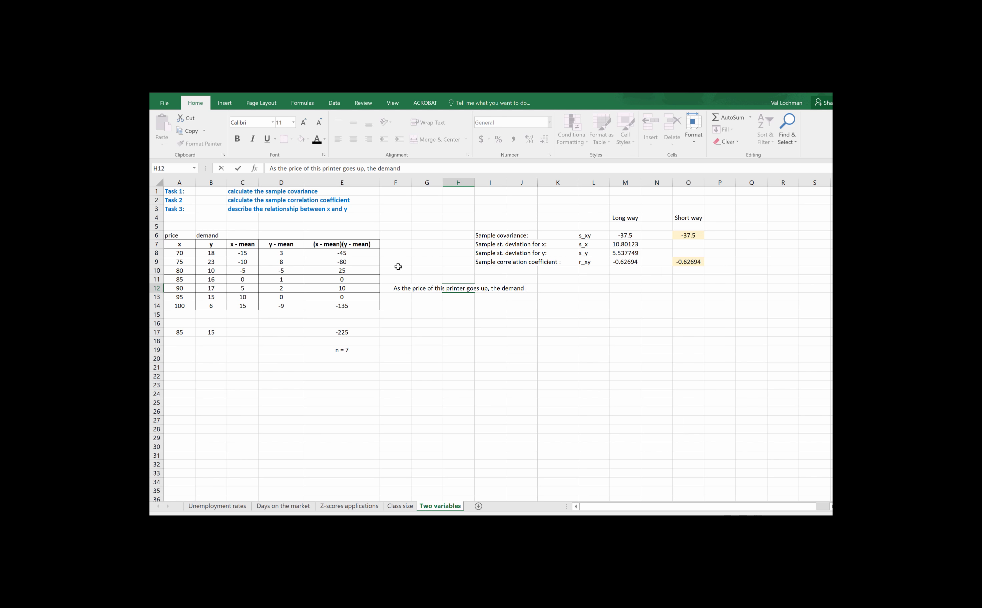
{"action": "type", "text": "goes down"}
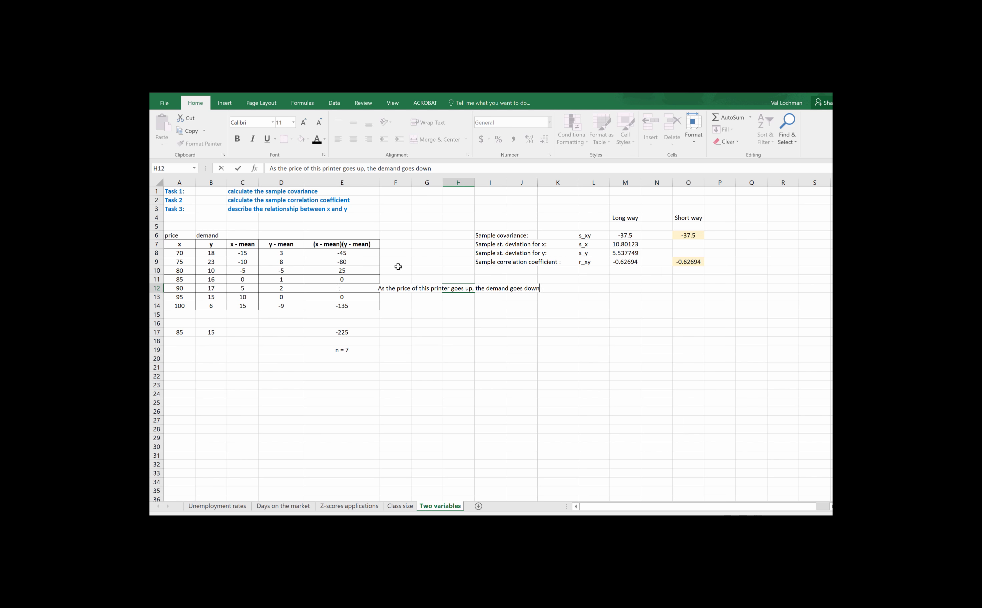
{"action": "left_click", "coordinate": [418, 348]}
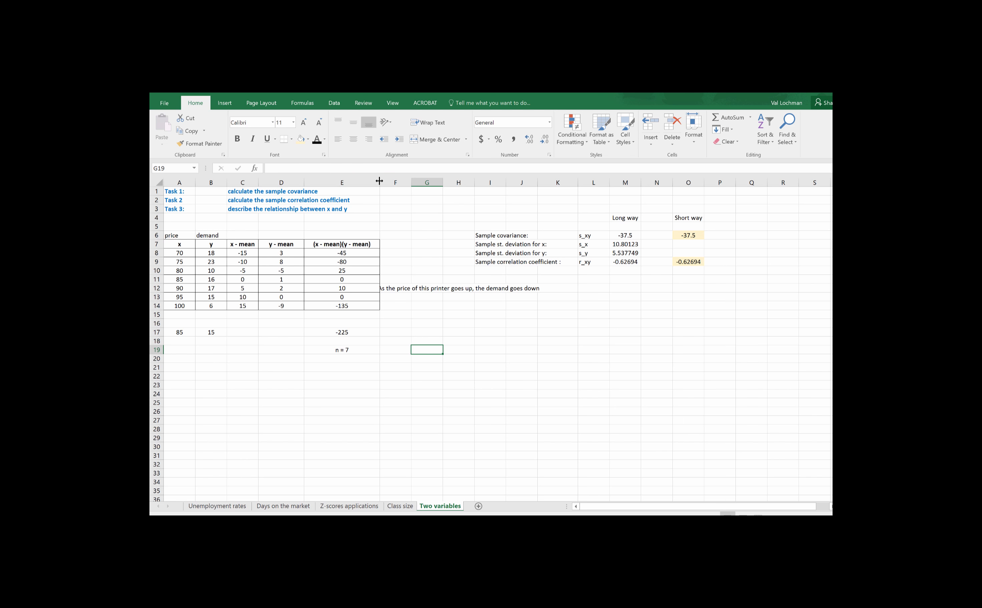
{"action": "left_click_drag", "start_coordinate": [379, 181], "coordinate": [426, 182]}
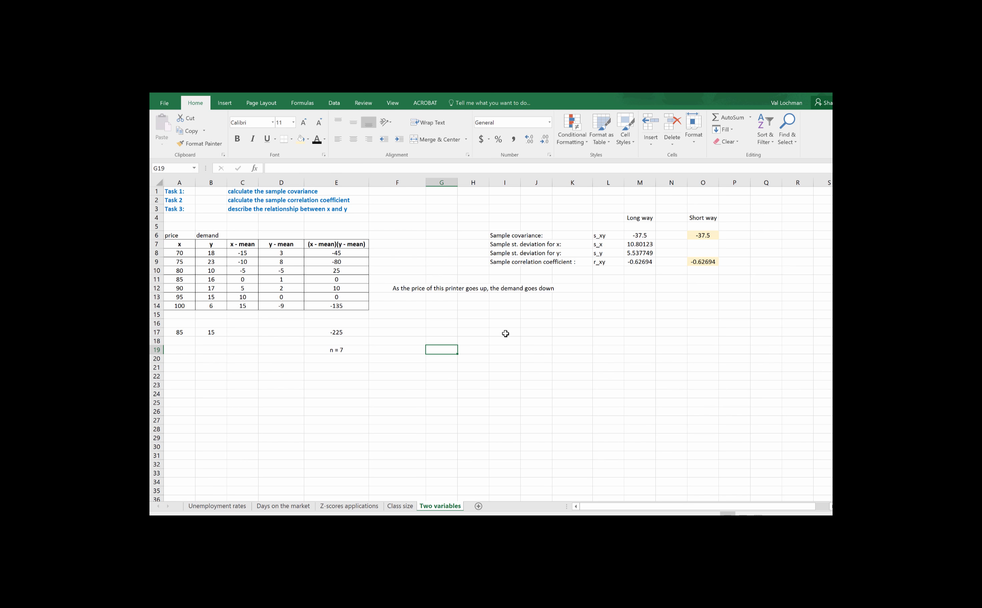
- Enter the note "should be between -1 and 1" in O11, below the short-way correlation coefficient
{"action": "left_click", "coordinate": [704, 237]}
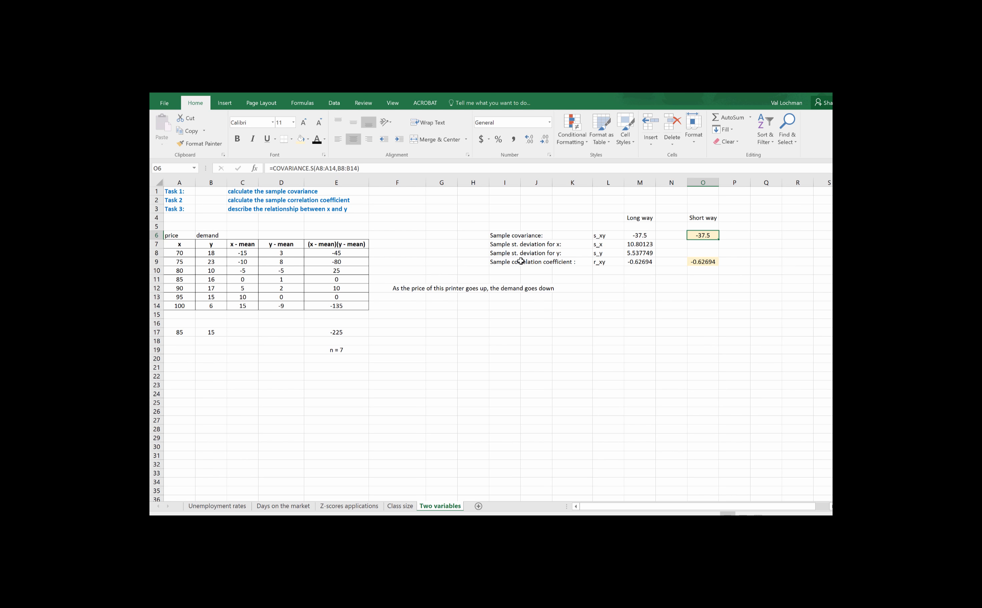
{"action": "left_click", "coordinate": [708, 263]}
{"action": "left_click", "coordinate": [698, 283]}
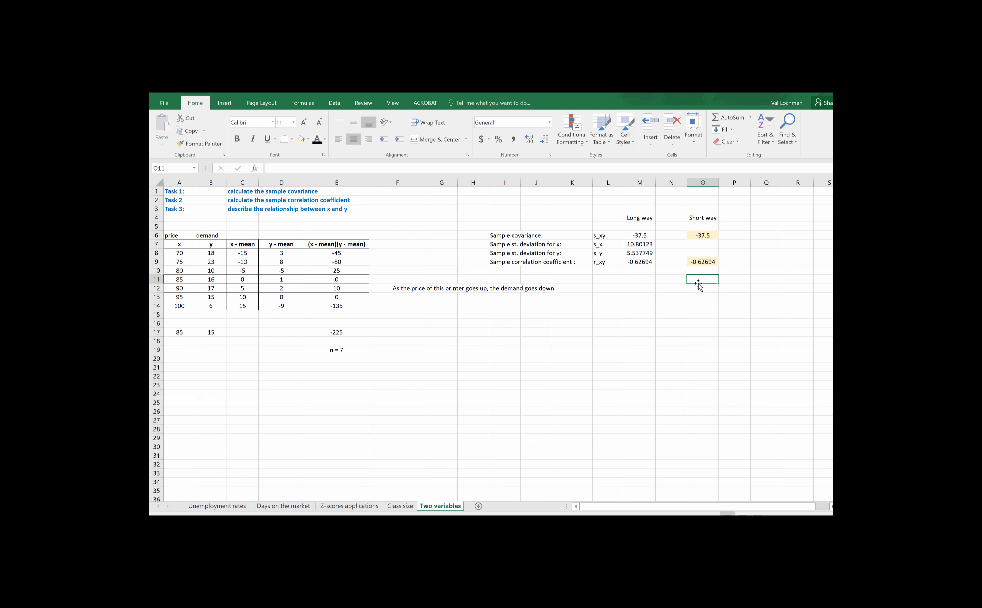
{"action": "type", "text": "should be"}
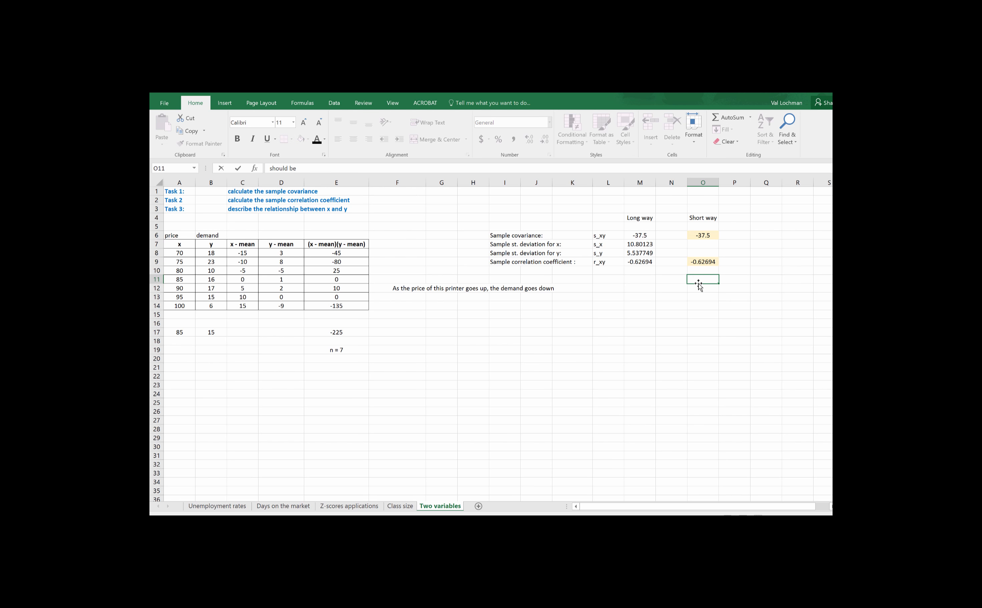
{"action": "type", "text": " between -1 and 1"}
{"action": "key", "text": "Return"}
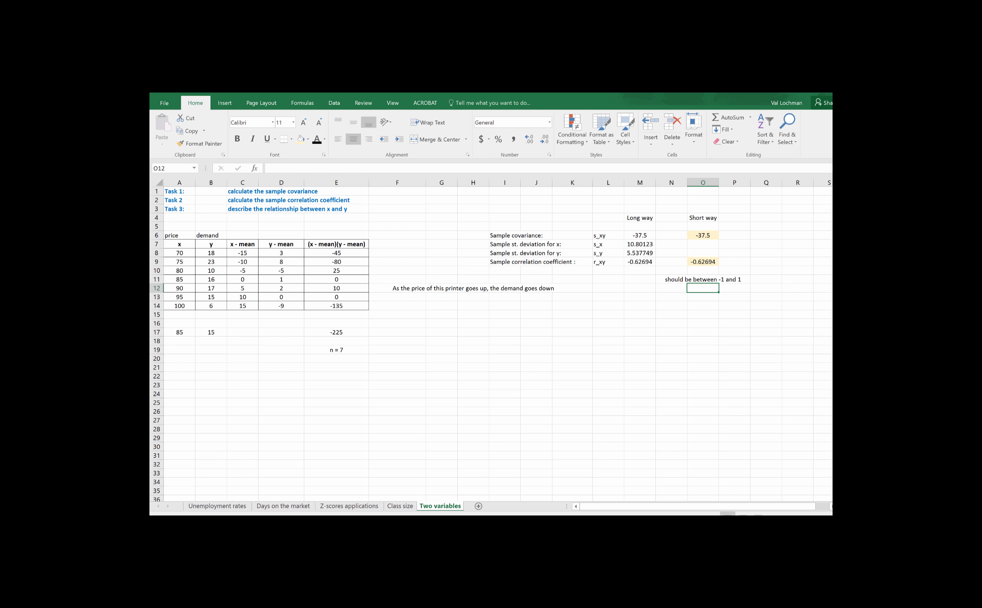
{"action": "left_click", "coordinate": [456, 515]}
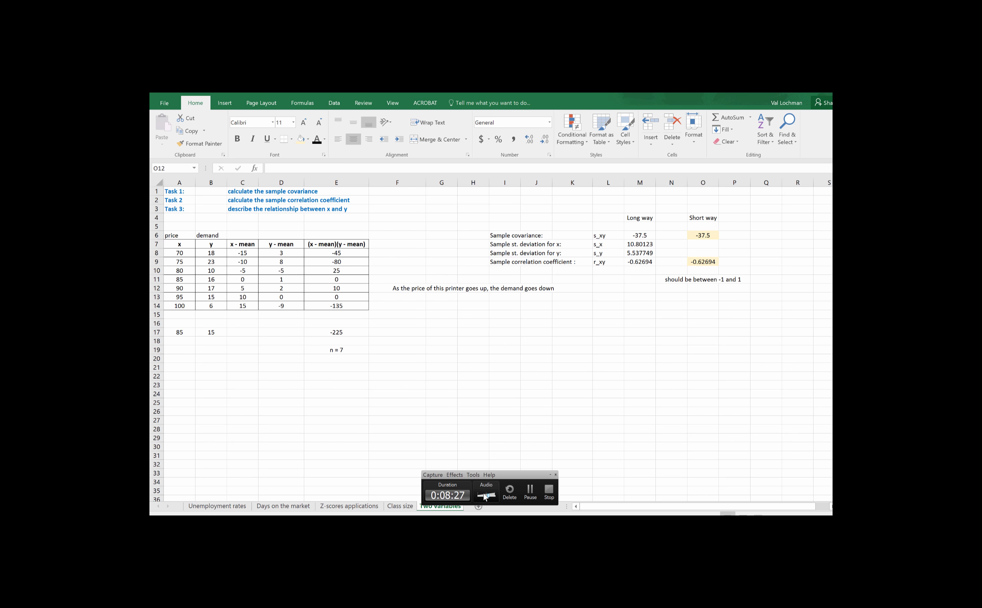